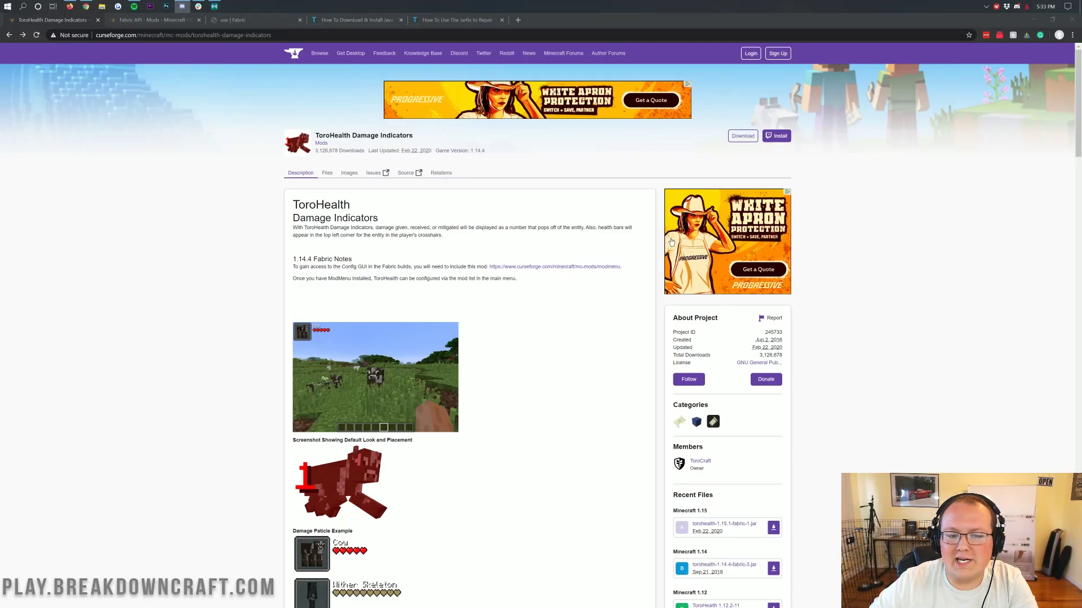
{"action": "left_click_drag", "start_coordinate": [352, 135], "coordinate": [413, 136]}
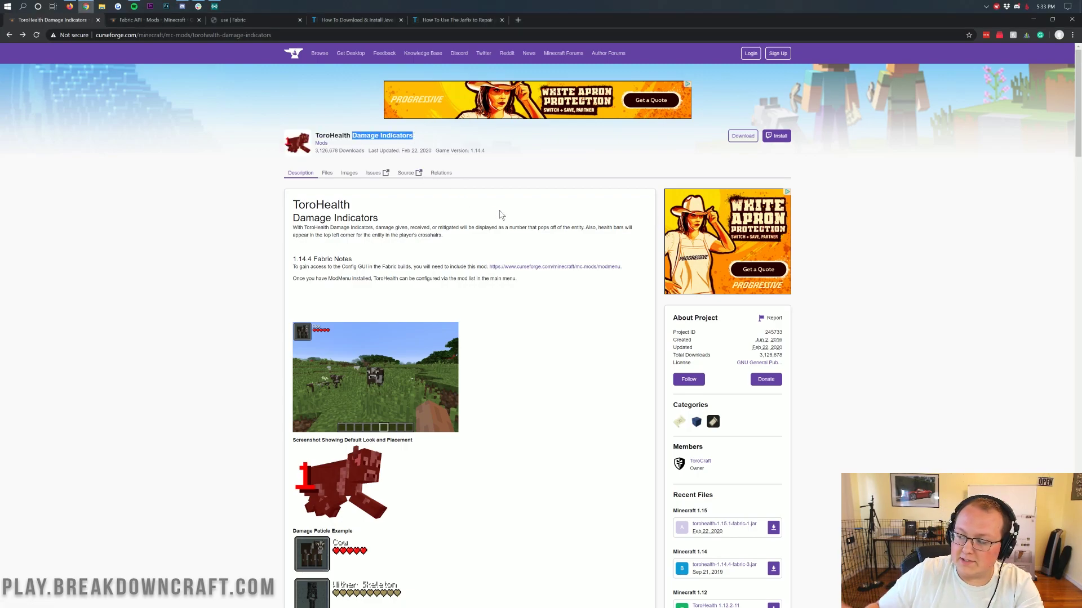
- Switch to the Apex Hosting page and examine its feature list, including server support, automated backups and instant setup
{"action": "key", "text": "alt+Tab"}
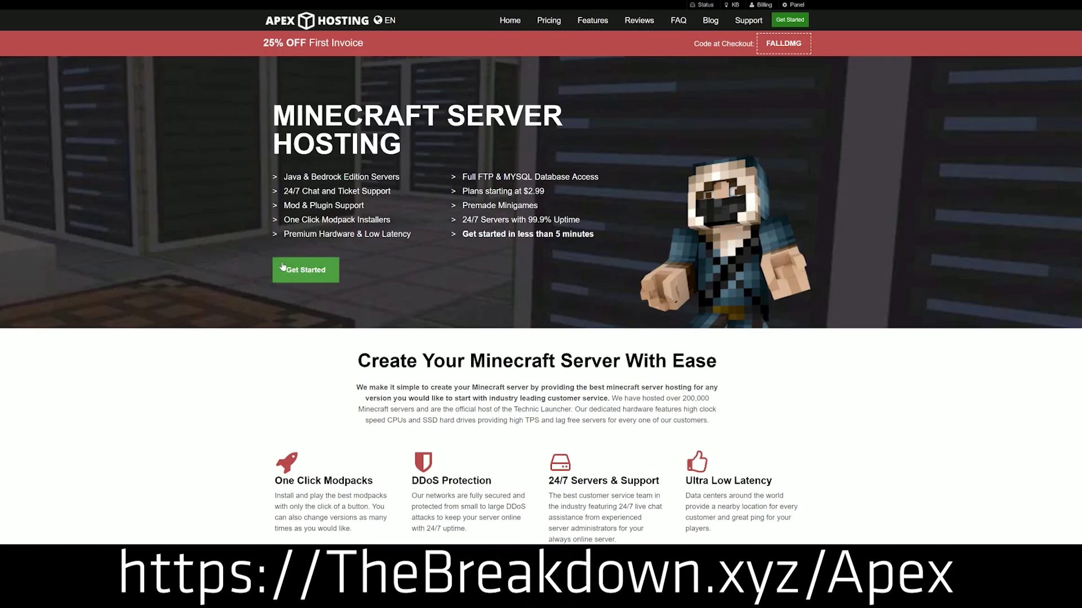
{"action": "scroll", "coordinate": [297, 175], "scroll_direction": "down", "scroll_amount": 4}
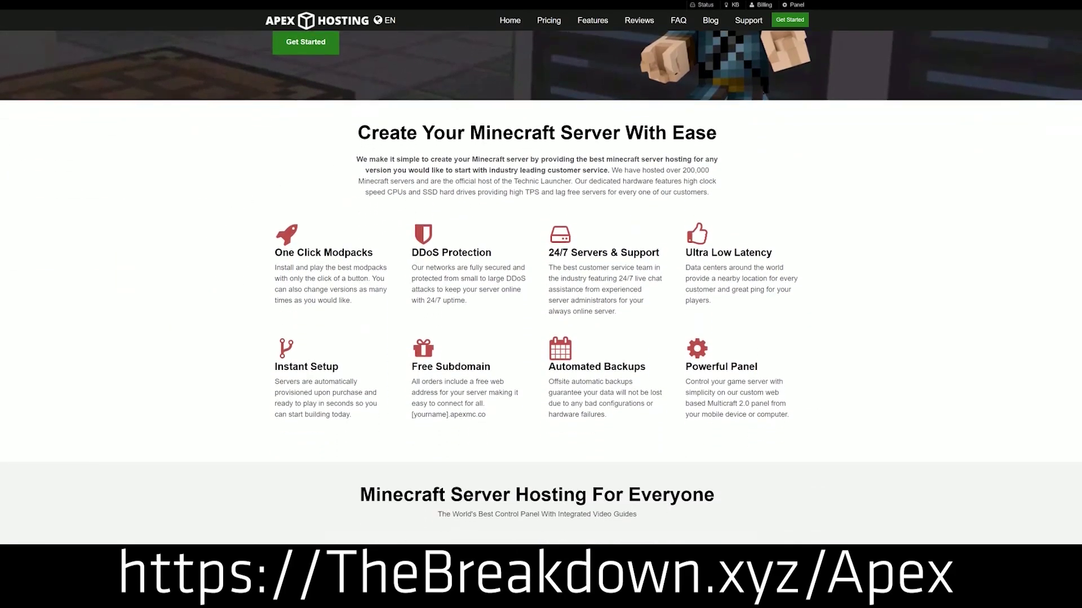
{"action": "left_click_drag", "start_coordinate": [275, 252], "coordinate": [660, 257]}
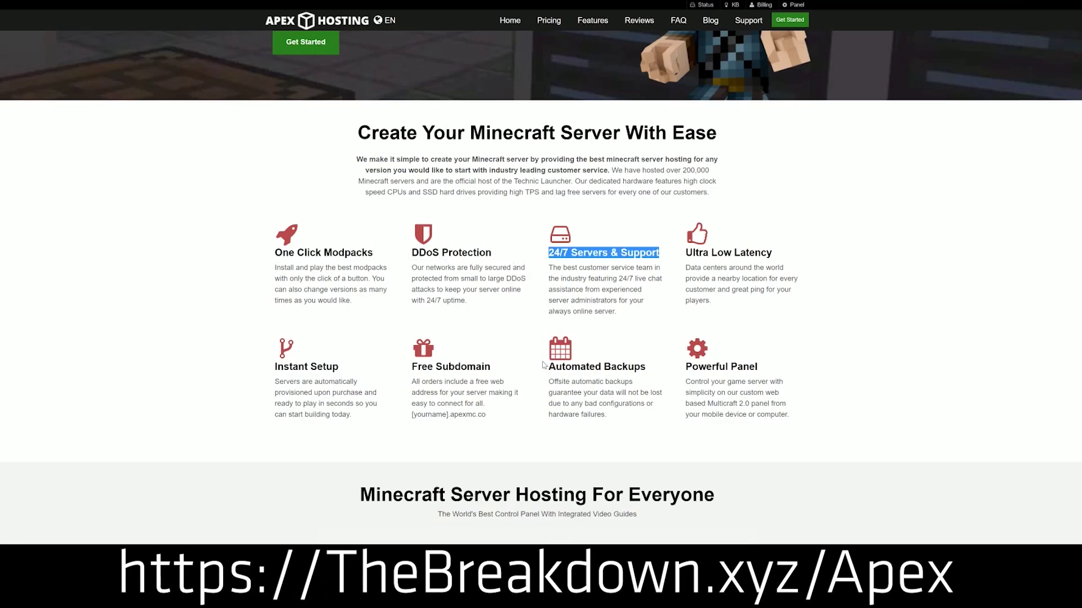
{"action": "left_click_drag", "start_coordinate": [543, 365], "coordinate": [679, 366]}
{"action": "left_click", "coordinate": [497, 370]}
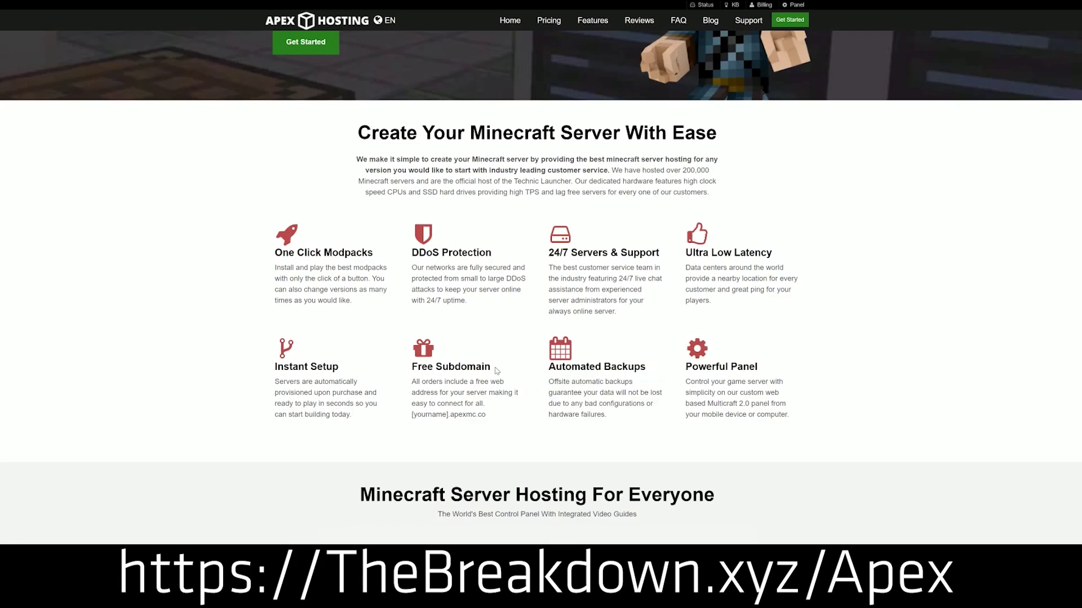
{"action": "left_click_drag", "start_coordinate": [354, 416], "coordinate": [275, 365]}
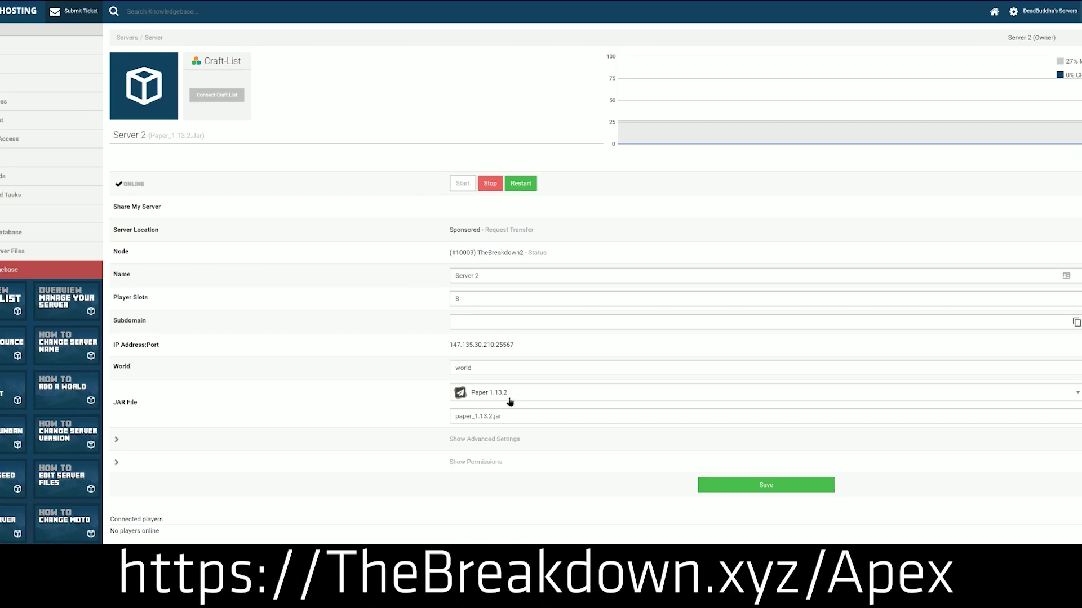
- Change Server 2's JAR file to Minecraft 1.15, confirming the version change and choosing to use the existing world
{"action": "left_click", "coordinate": [510, 398]}
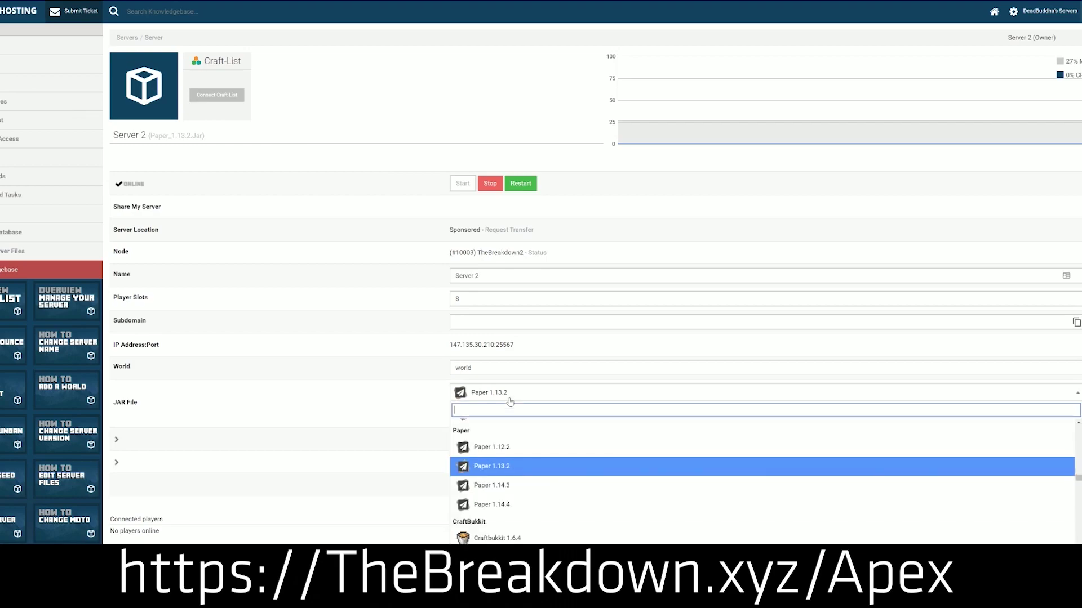
{"action": "scroll", "coordinate": [503, 484], "scroll_direction": "down", "scroll_amount": 4}
{"action": "scroll", "coordinate": [503, 489], "scroll_direction": "down", "scroll_amount": 8}
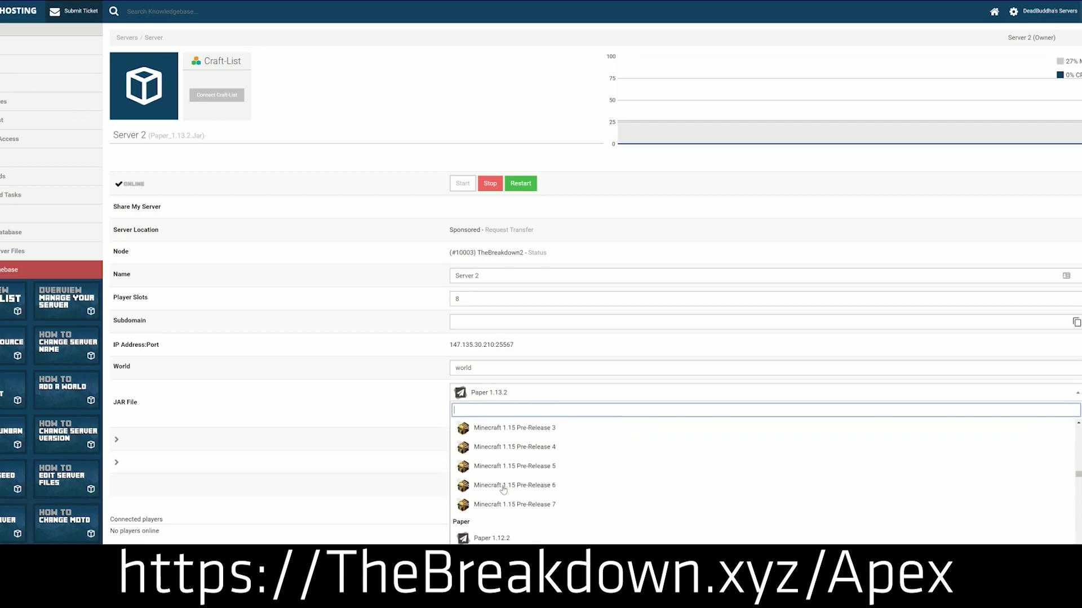
{"action": "scroll", "coordinate": [504, 483], "scroll_direction": "up", "scroll_amount": 2}
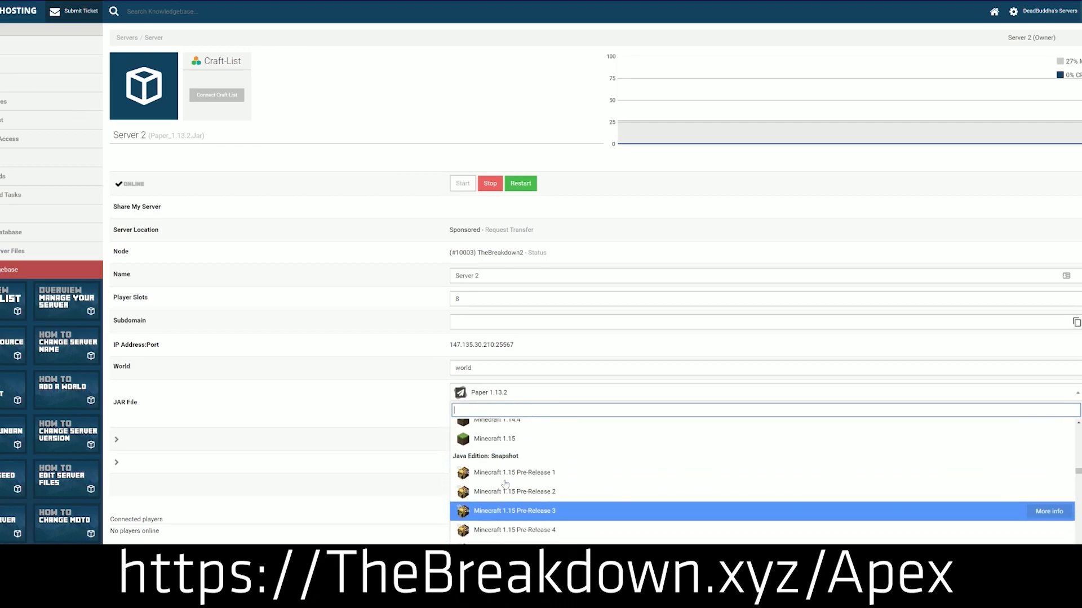
{"action": "scroll", "coordinate": [503, 486], "scroll_direction": "down", "scroll_amount": 1}
{"action": "scroll", "coordinate": [502, 489], "scroll_direction": "up", "scroll_amount": 3}
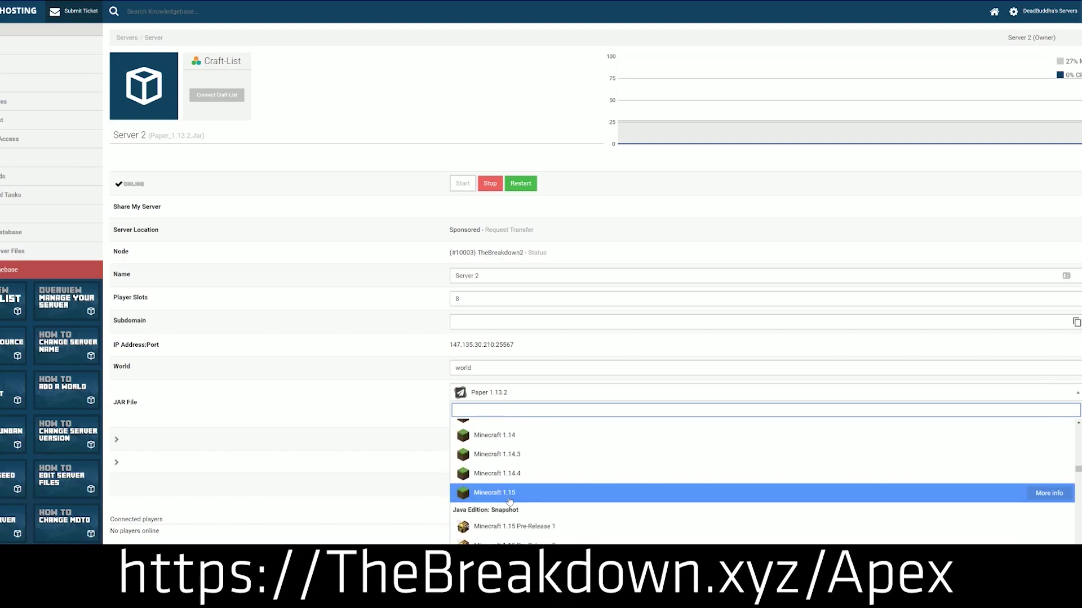
{"action": "left_click", "coordinate": [555, 497]}
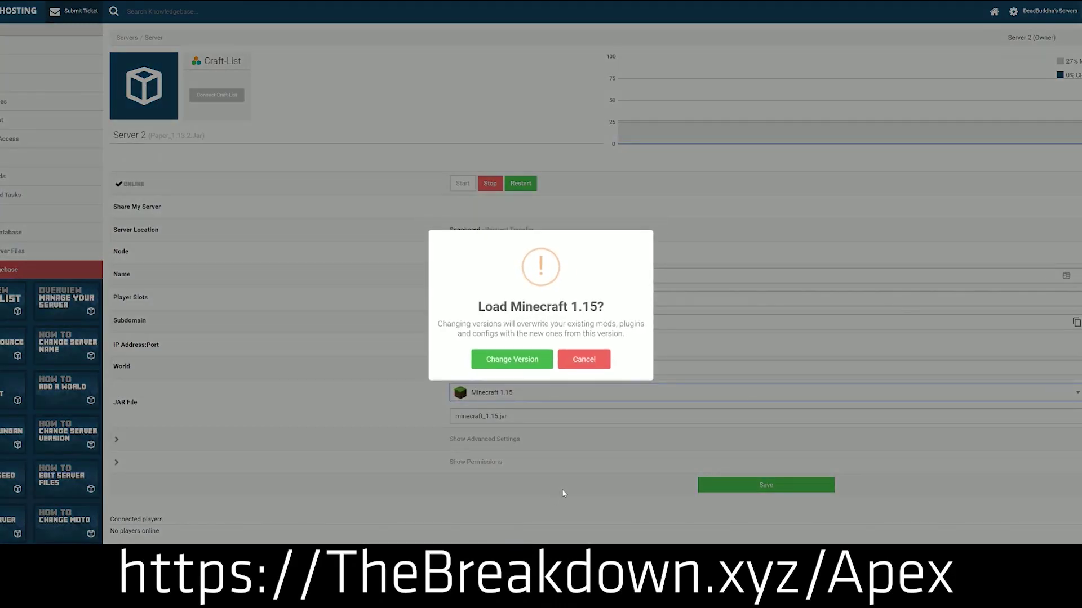
{"action": "left_click", "coordinate": [503, 361]}
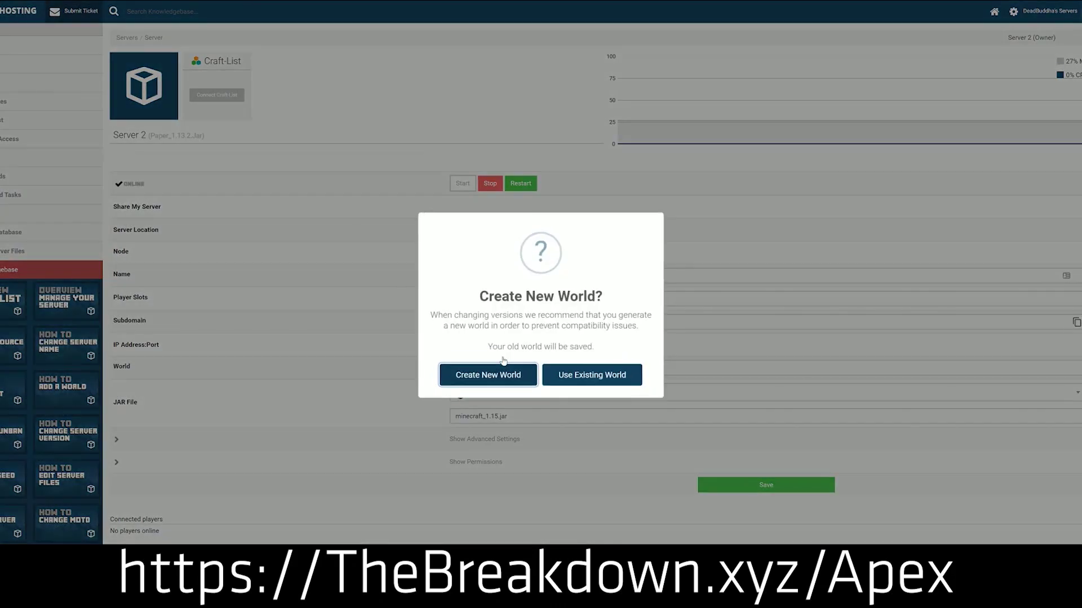
{"action": "left_click", "coordinate": [592, 370]}
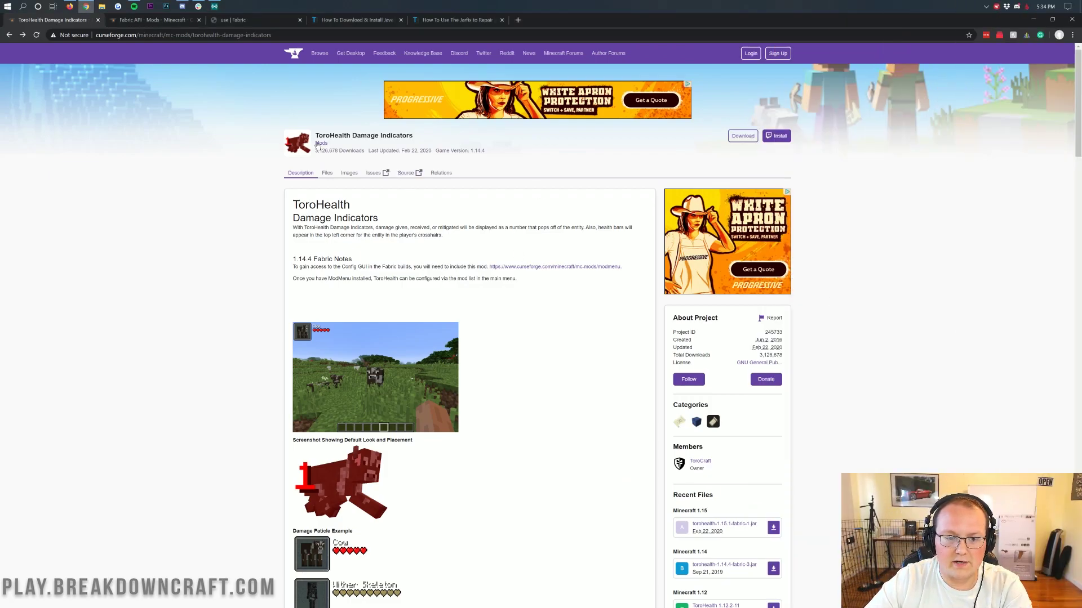
- Examine the ToroHealth Damage Indicators description, including its screenshots, health bar styles and change log
{"action": "left_click_drag", "start_coordinate": [322, 136], "coordinate": [440, 138]}
{"action": "left_click", "coordinate": [440, 138]}
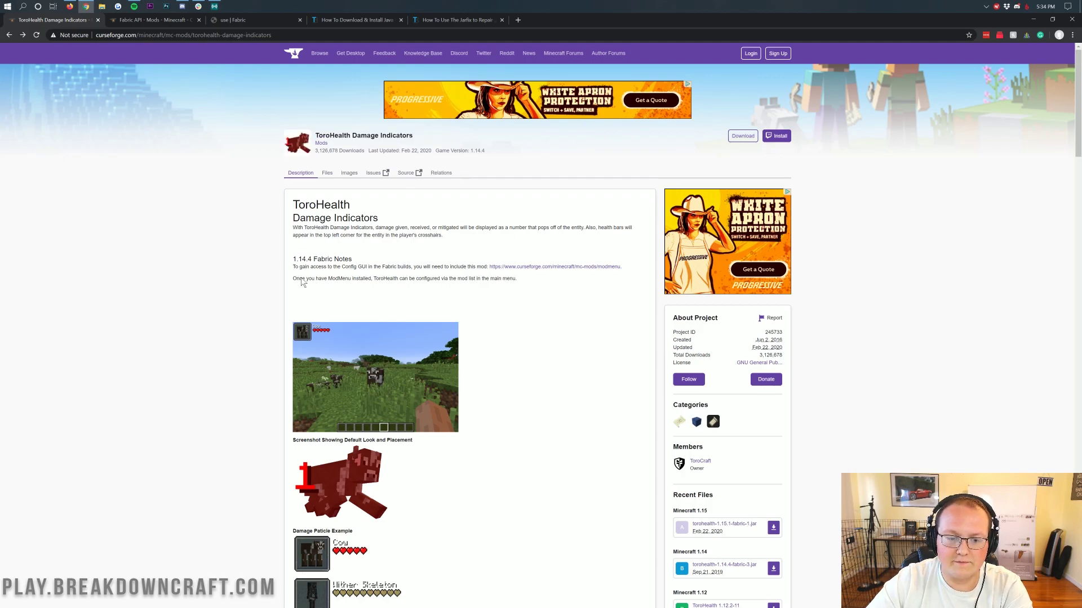
{"action": "scroll", "coordinate": [441, 225], "scroll_direction": "down", "scroll_amount": 3}
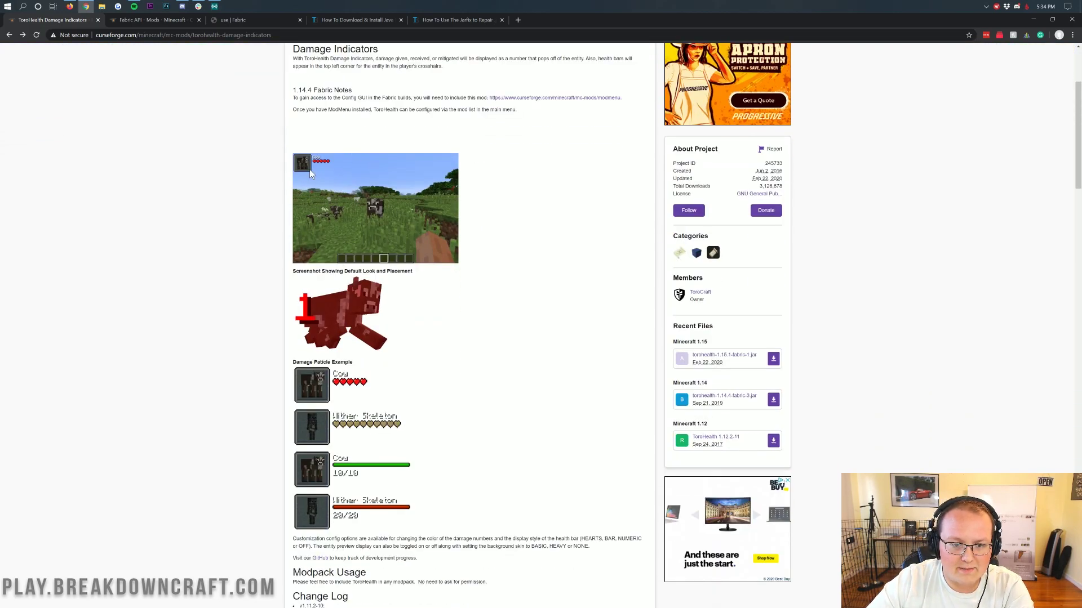
{"action": "scroll", "coordinate": [302, 216], "scroll_direction": "down", "scroll_amount": 2}
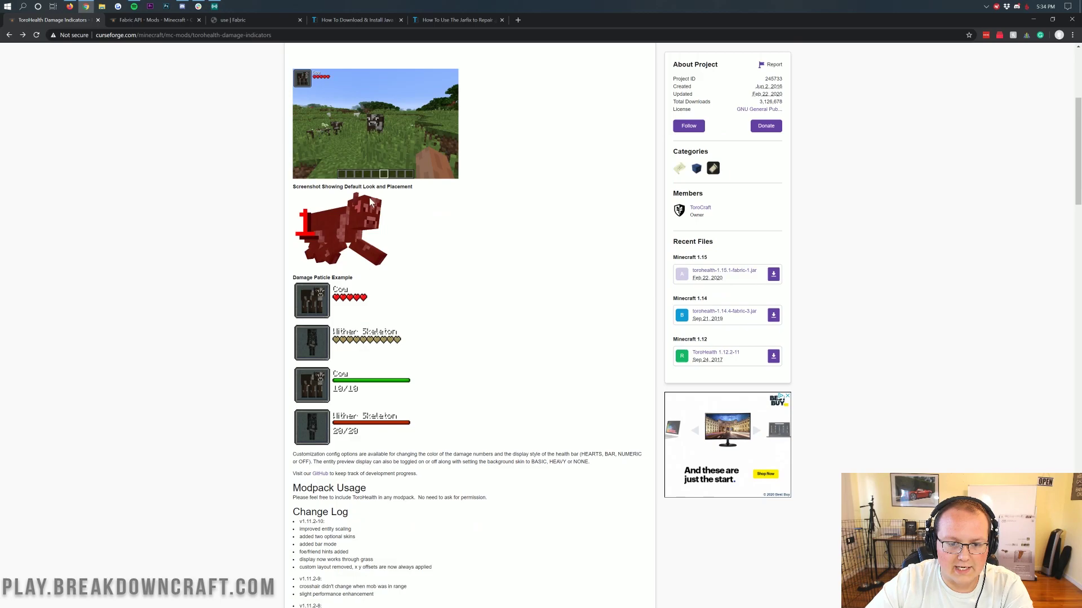
{"action": "scroll", "coordinate": [434, 218], "scroll_direction": "down", "scroll_amount": 4}
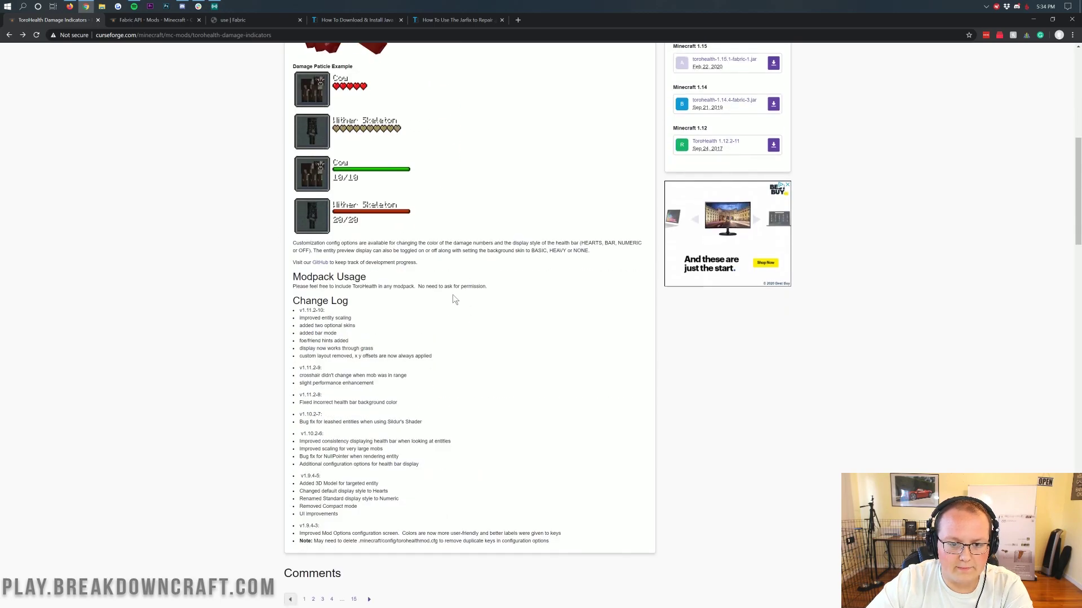
{"action": "scroll", "coordinate": [411, 282], "scroll_direction": "up", "scroll_amount": 3}
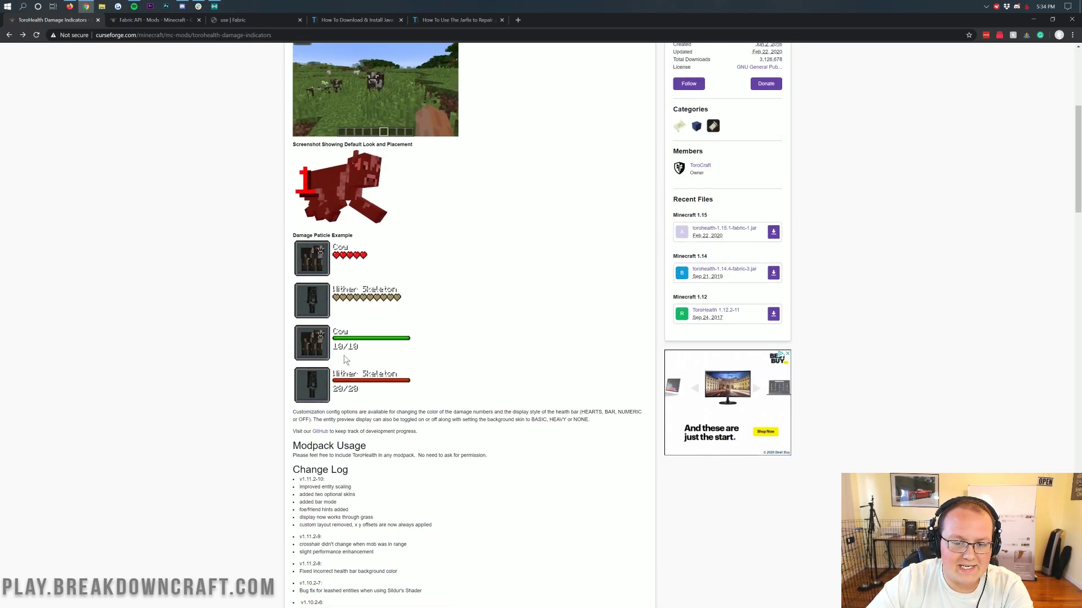
{"action": "scroll", "coordinate": [432, 400], "scroll_direction": "up", "scroll_amount": 1}
{"action": "scroll", "coordinate": [431, 400], "scroll_direction": "down", "scroll_amount": 2}
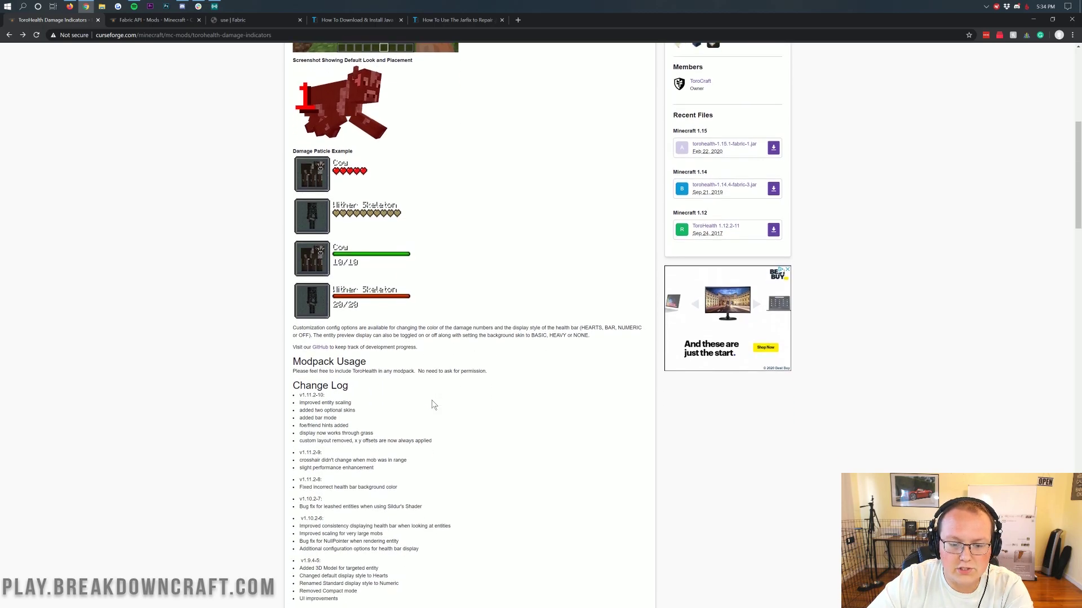
- Look over the Mod Menu page linked in the 1.14.4 Fabric notes, then return to the ToroHealth page
{"action": "scroll", "coordinate": [431, 400], "scroll_direction": "up", "scroll_amount": 8}
{"action": "left_click", "coordinate": [542, 267]}
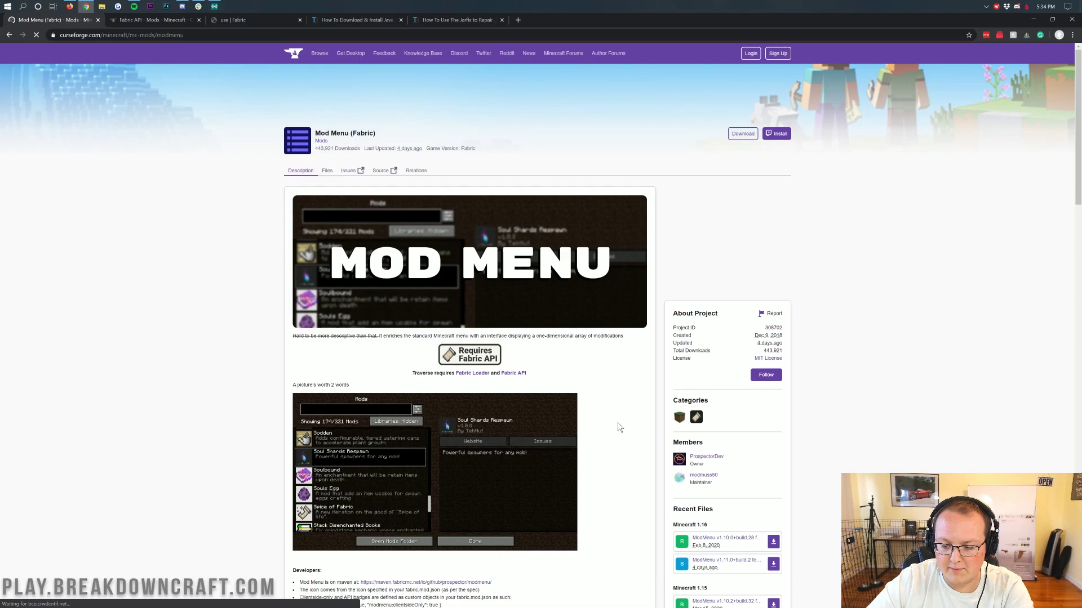
{"action": "scroll", "coordinate": [619, 428], "scroll_direction": "down", "scroll_amount": 3}
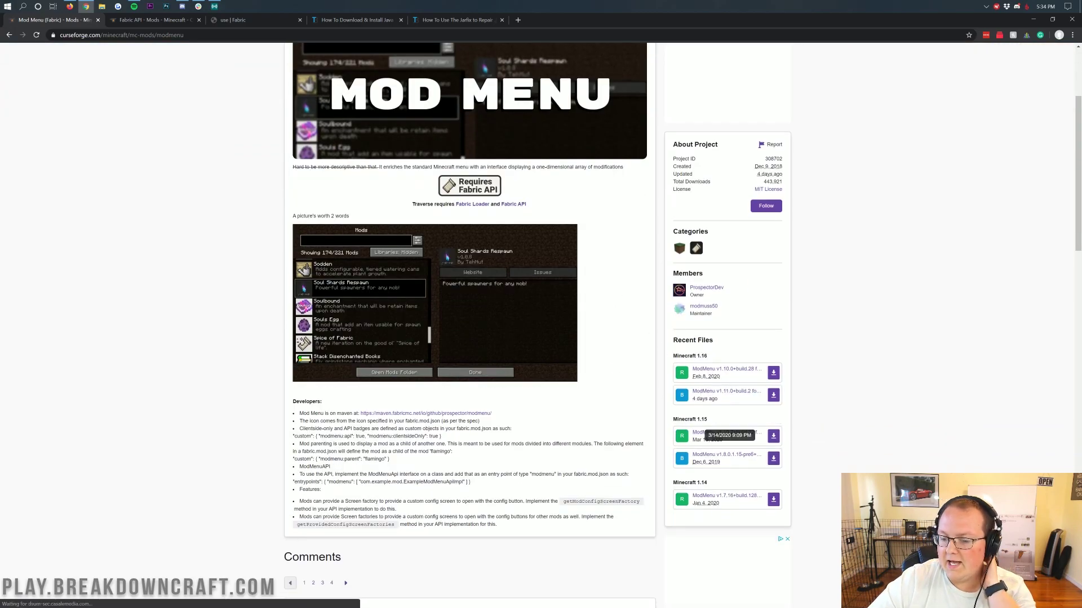
{"action": "scroll", "coordinate": [507, 363], "scroll_direction": "up", "scroll_amount": 3}
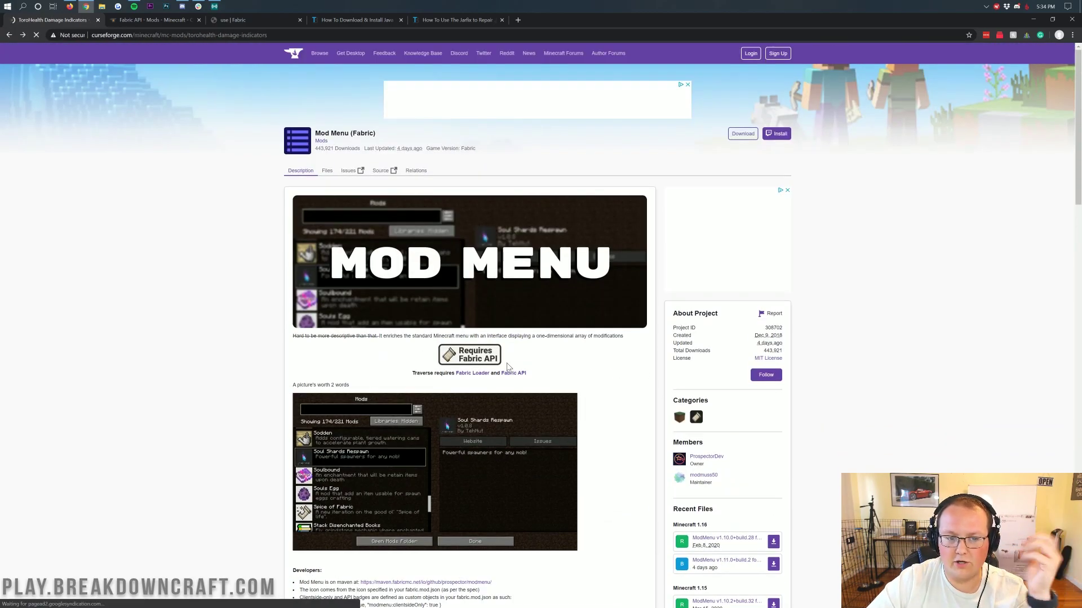
{"action": "key", "text": "alt+Left"}
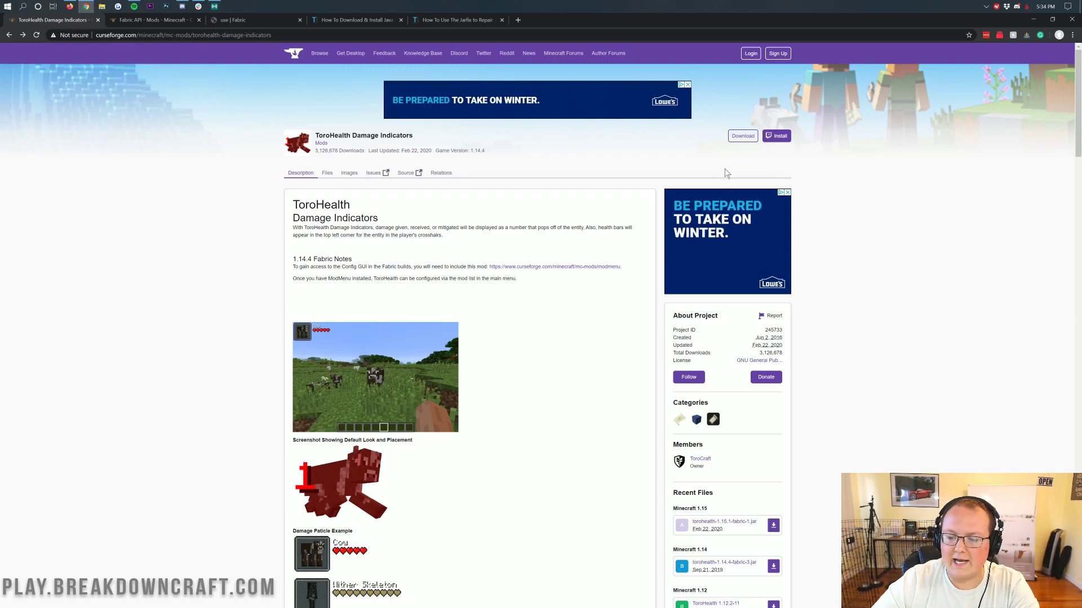
- Download the Minecraft 1.15 ToroHealth file torohealth-1.15.1-fabric-1.jar and keep it despite the browser's file warning
{"action": "scroll", "coordinate": [722, 164], "scroll_direction": "down", "scroll_amount": 5}
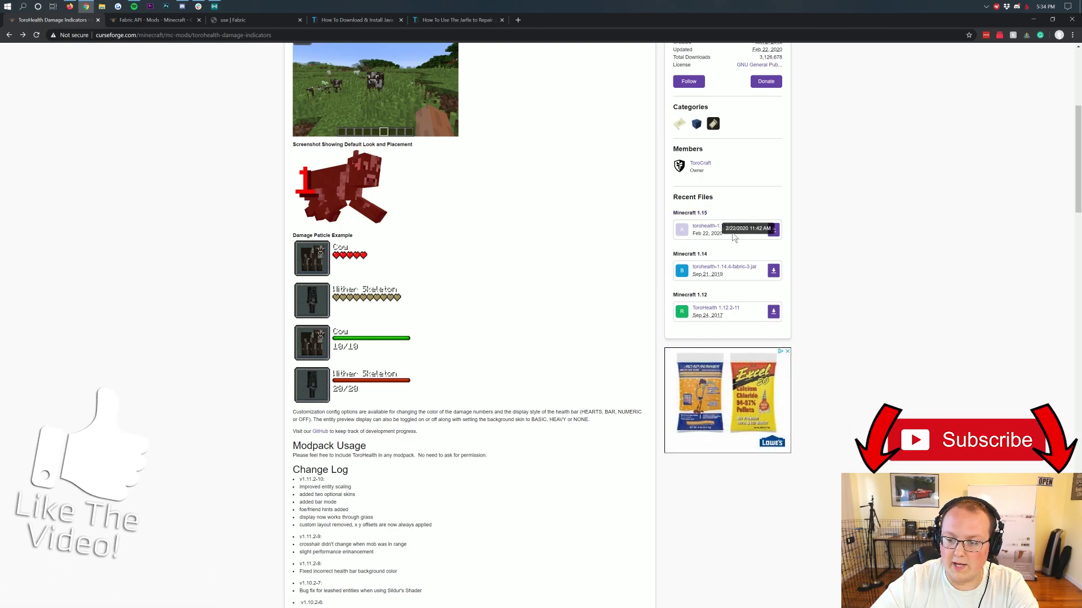
{"action": "left_click", "coordinate": [773, 230]}
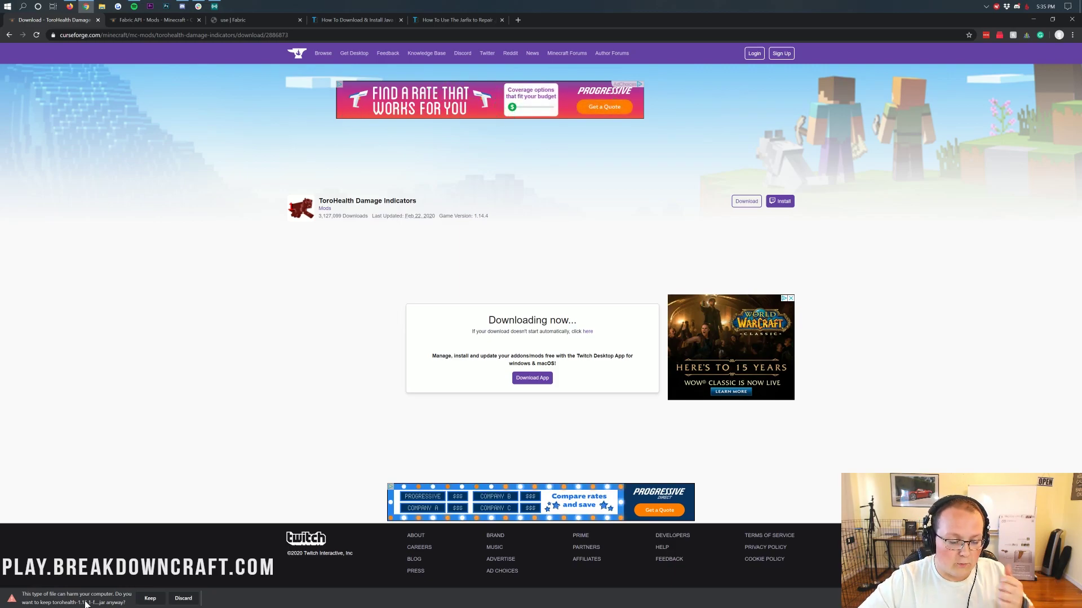
{"action": "left_click", "coordinate": [151, 600]}
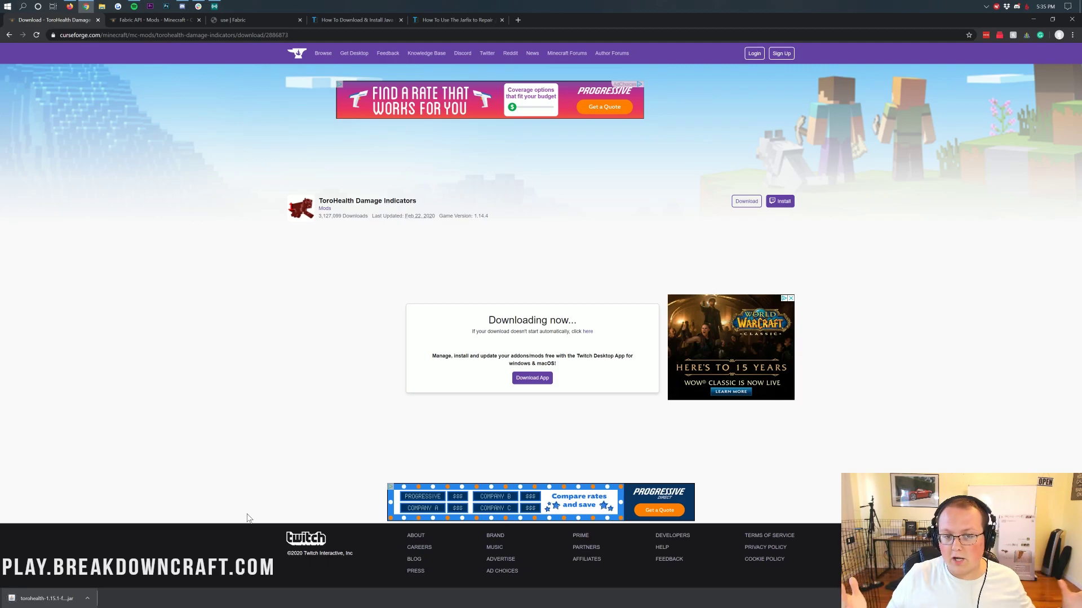
- Download the [1.15.2] Fabric API 0.5.1 build 294 file from the Fabric API page and keep it
{"action": "left_click", "coordinate": [150, 21]}
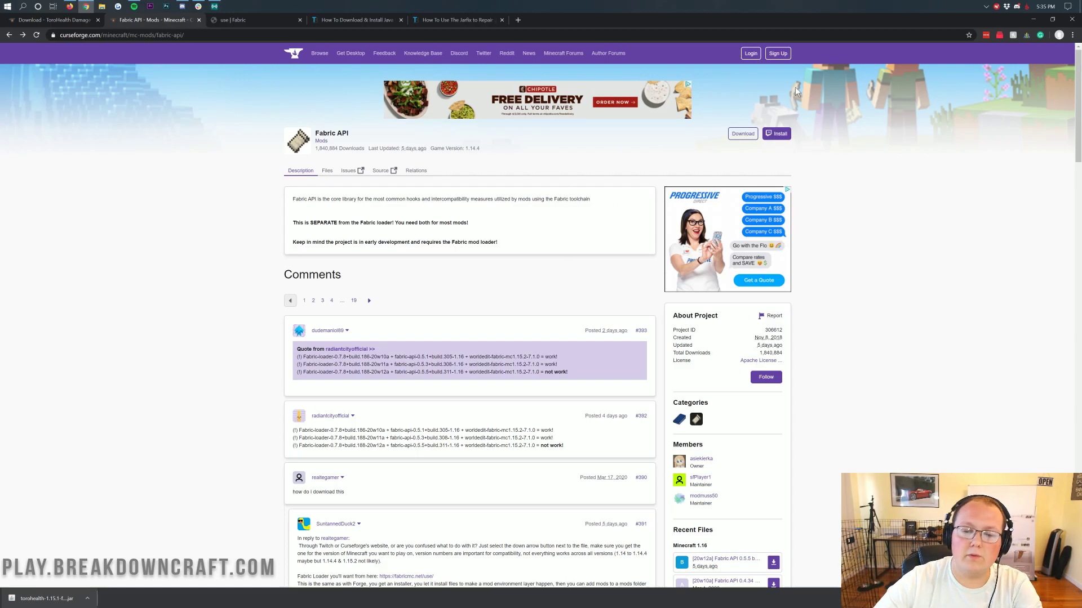
{"action": "scroll", "coordinate": [708, 223], "scroll_direction": "down", "scroll_amount": 6}
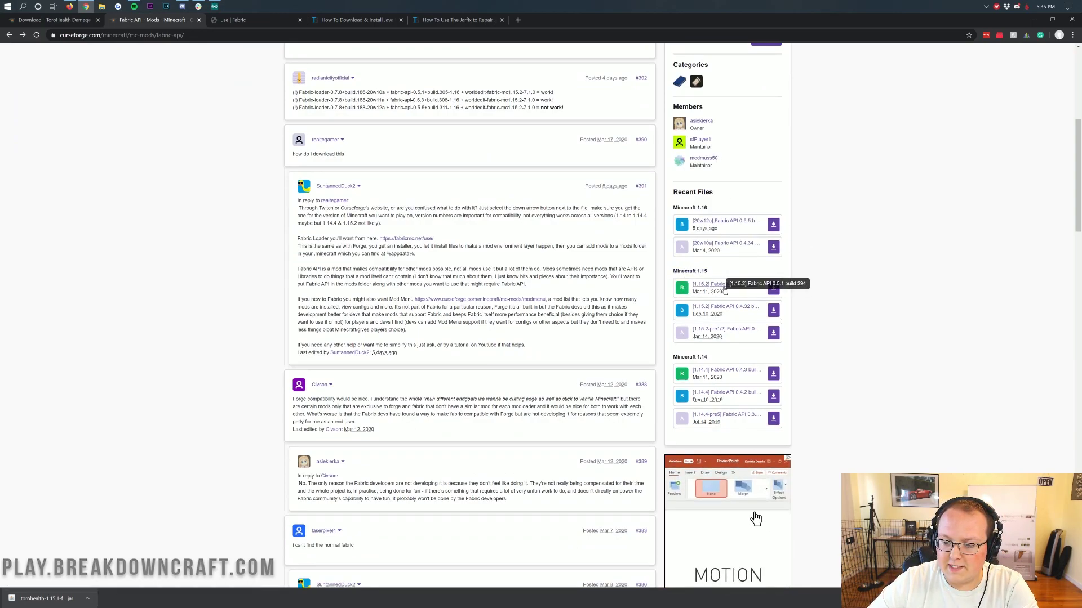
{"action": "left_click", "coordinate": [773, 287]}
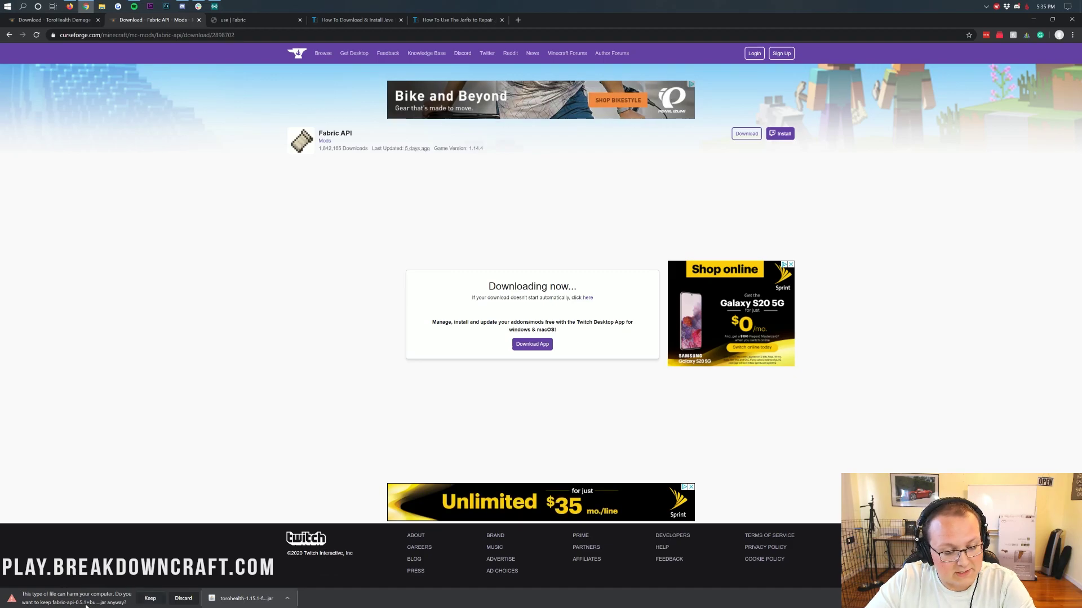
{"action": "left_click", "coordinate": [149, 600]}
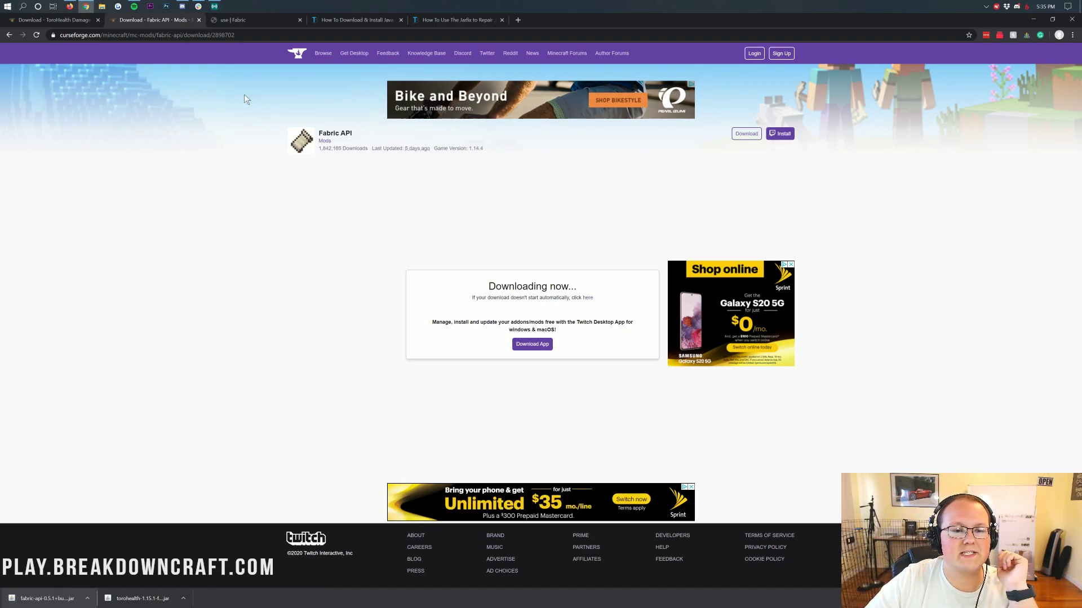
- Download and keep the universal JAR Fabric installer, version 0.5.2.39, for Vanilla, then minimize the browser to show the desktop
{"action": "left_click", "coordinate": [251, 18]}
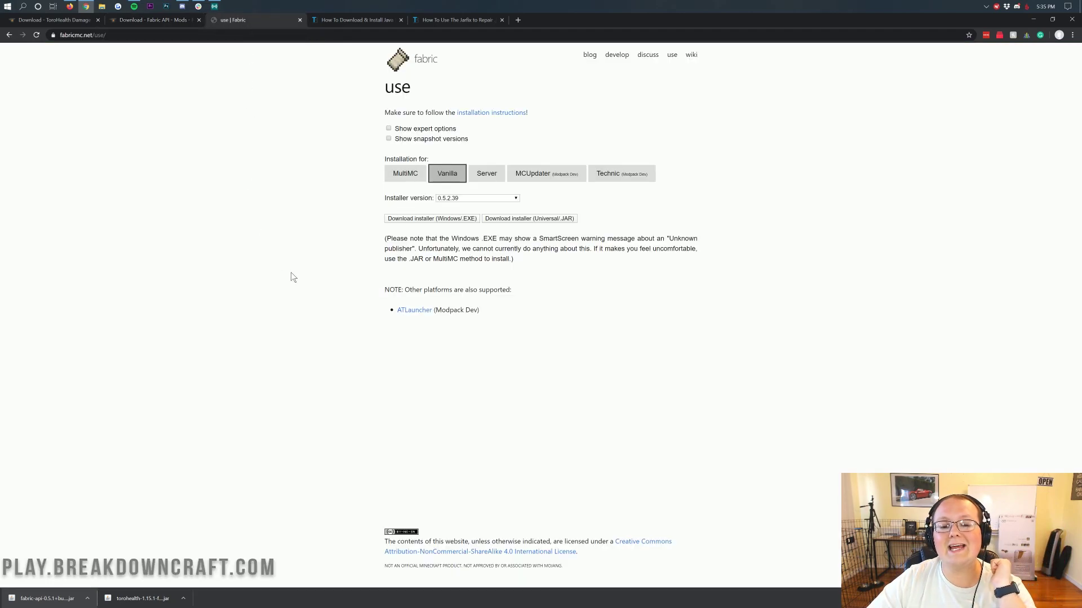
{"action": "left_click", "coordinate": [414, 181]}
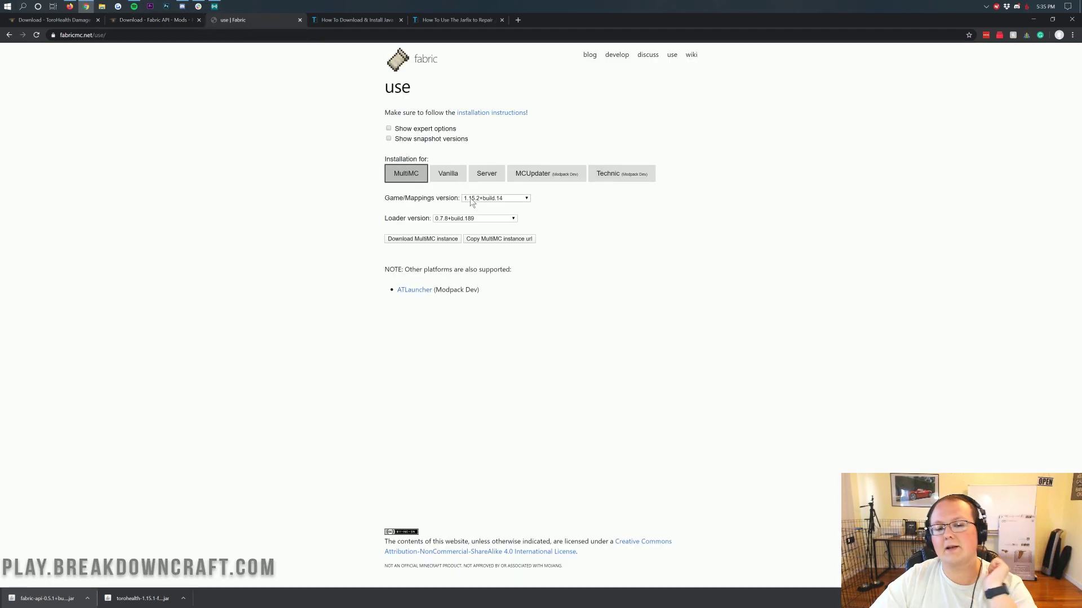
{"action": "left_click", "coordinate": [446, 176]}
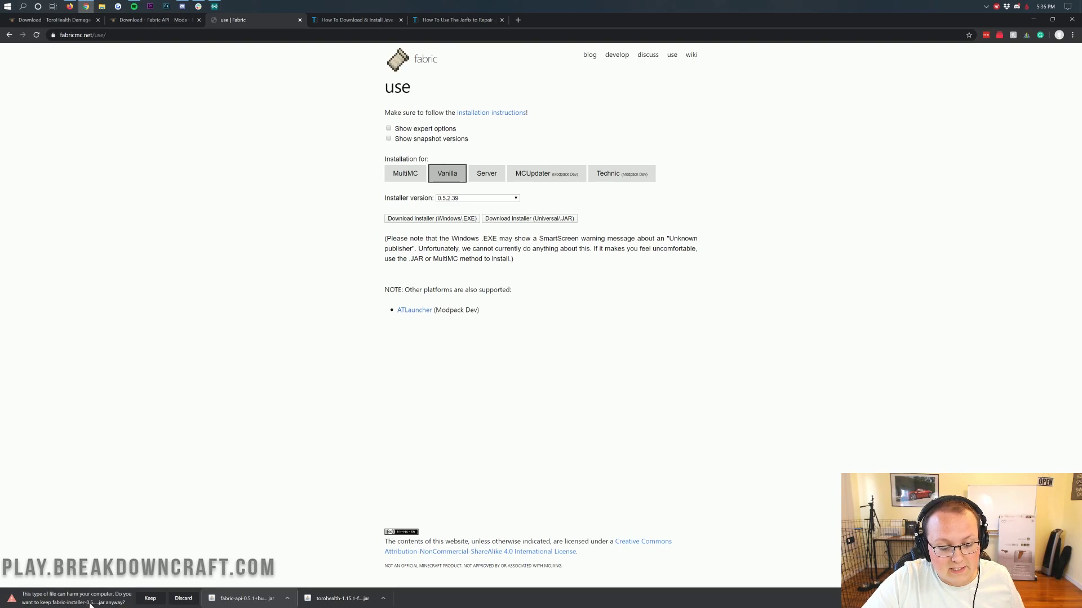
{"action": "left_click", "coordinate": [151, 599]}
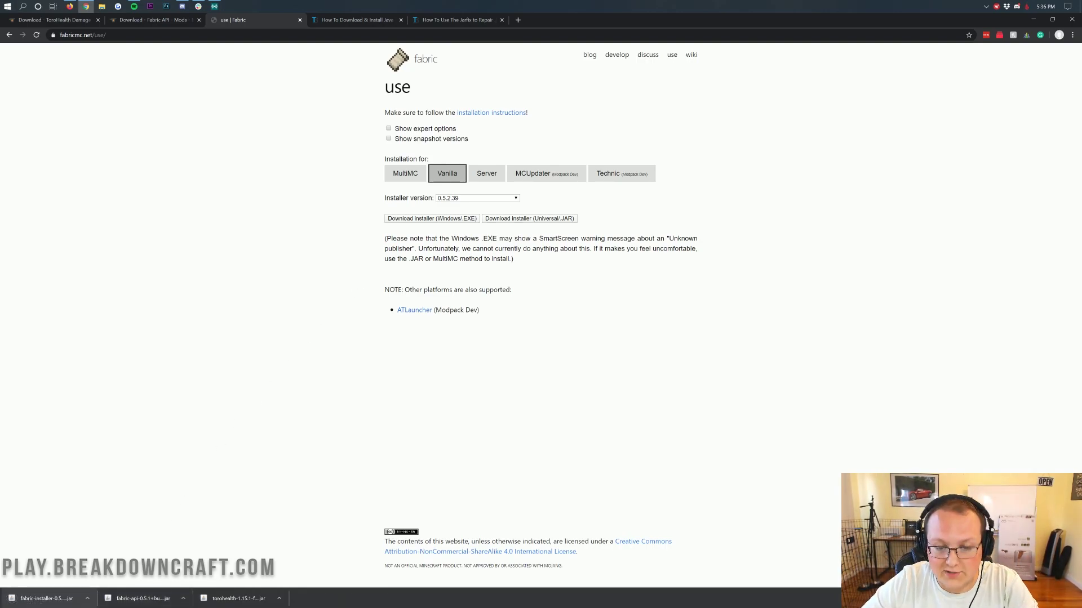
{"action": "left_click", "coordinate": [1026, 19]}
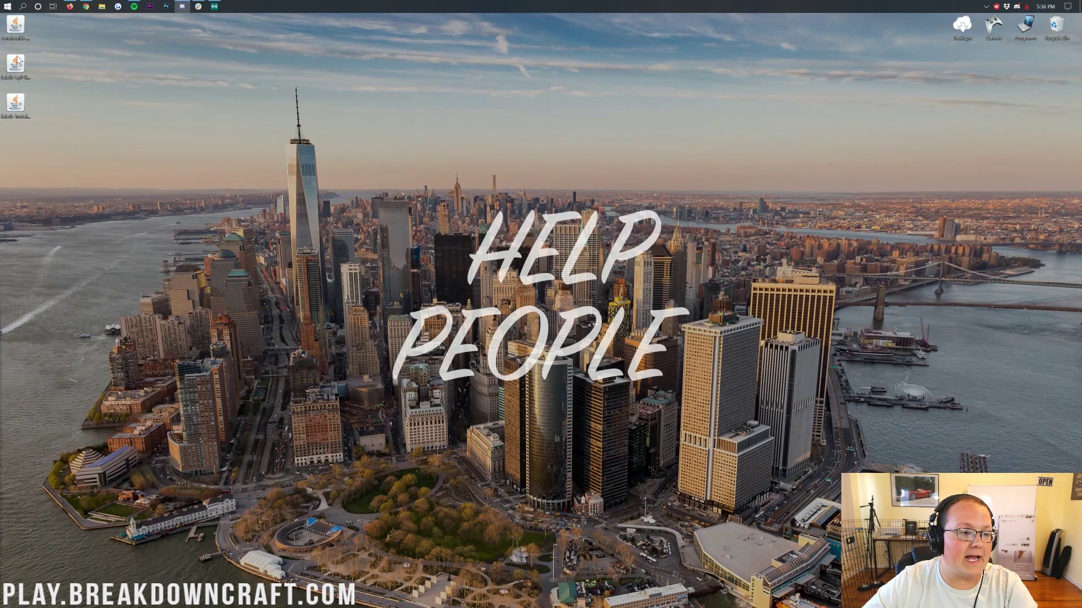
- Move the three downloaded JAR files away from the desktop's edge into one column
{"action": "left_click_drag", "start_coordinate": [19, 107], "coordinate": [239, 69]}
{"action": "left_click_drag", "start_coordinate": [6, 79], "coordinate": [228, 157]}
{"action": "left_click_drag", "start_coordinate": [15, 25], "coordinate": [276, 217]}
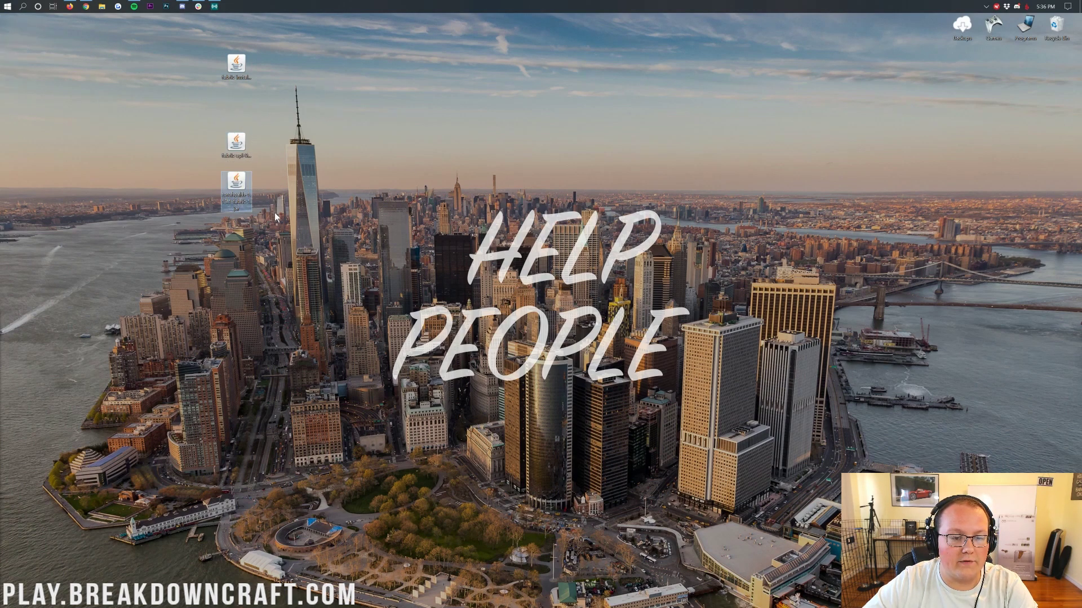
- Search Windows for "downloads" and open the Downloads folder
{"action": "left_click", "coordinate": [2, 4]}
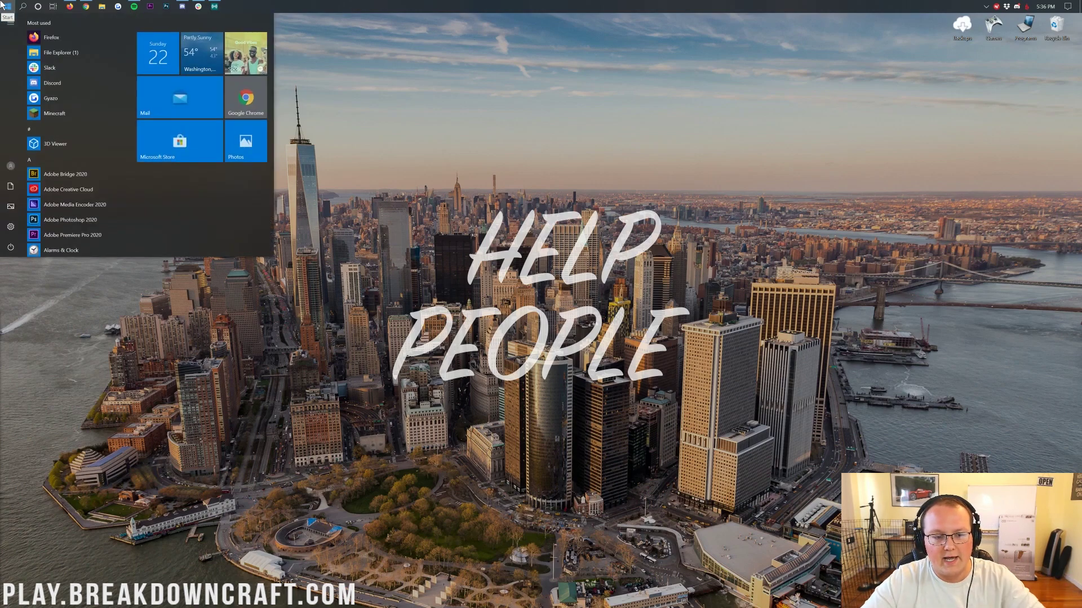
{"action": "type", "text": "downloads"}
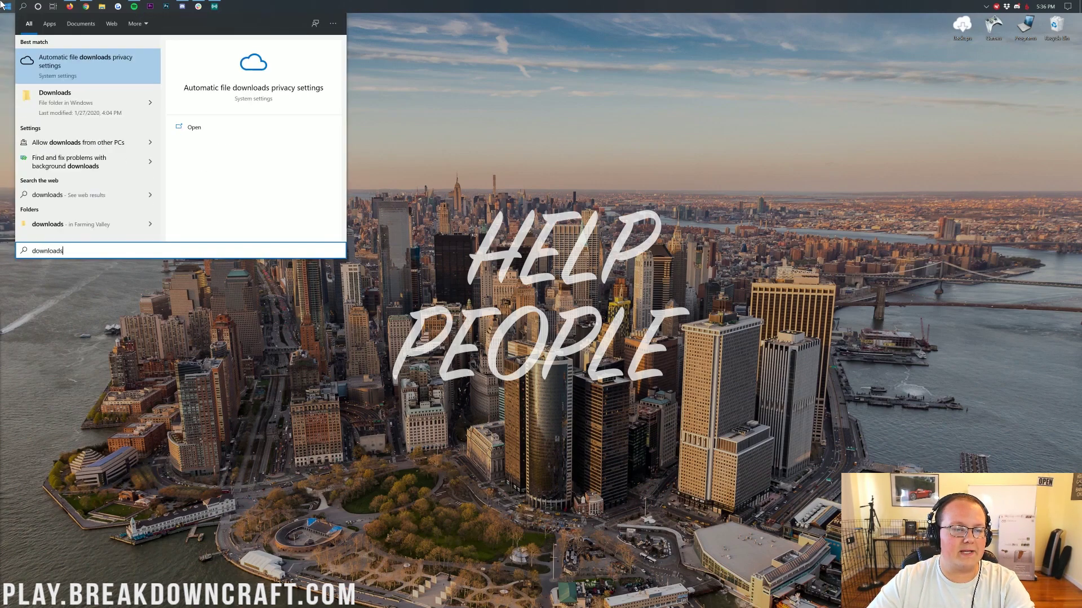
{"action": "left_click", "coordinate": [76, 110]}
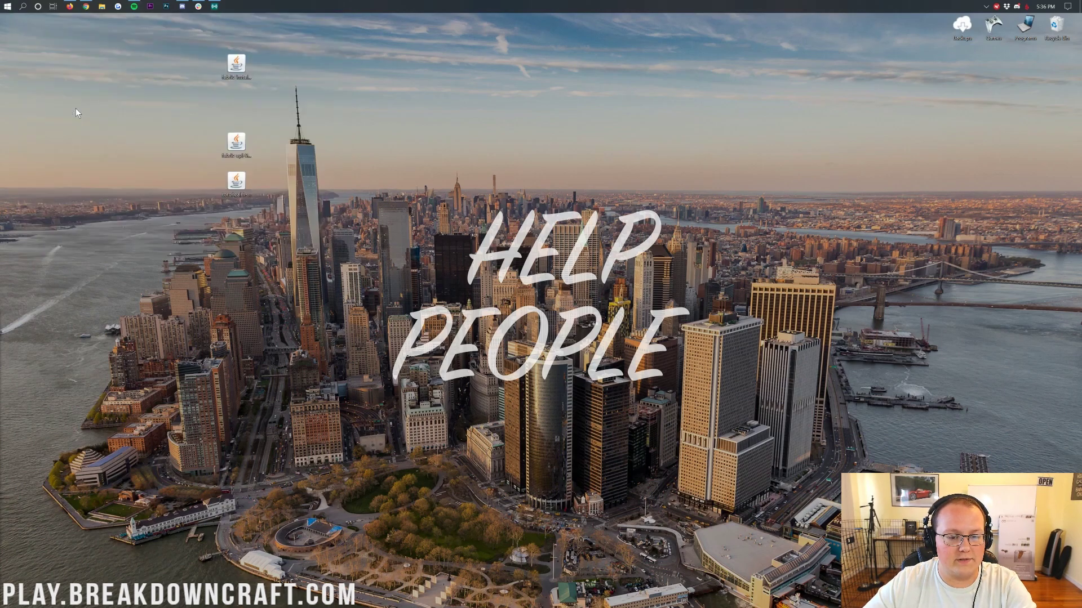
- Move the three JAR files together closer to the desktop's centre and close the Downloads folder
{"action": "left_click_drag", "start_coordinate": [223, 225], "coordinate": [230, 70]}
{"action": "left_click_drag", "start_coordinate": [229, 70], "coordinate": [384, 161]}
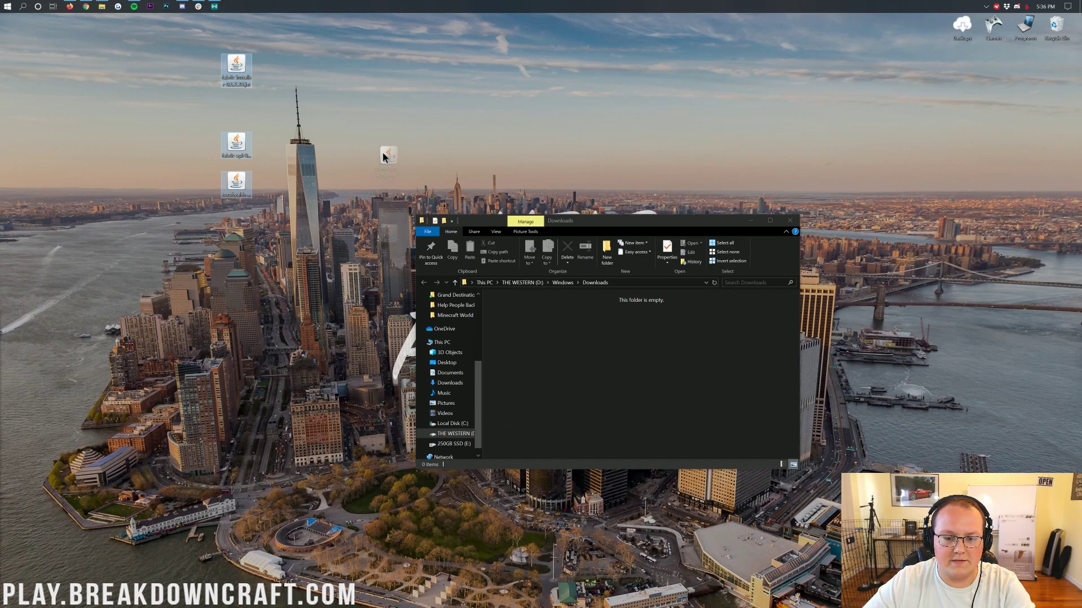
{"action": "left_click_drag", "start_coordinate": [383, 154], "coordinate": [389, 154]}
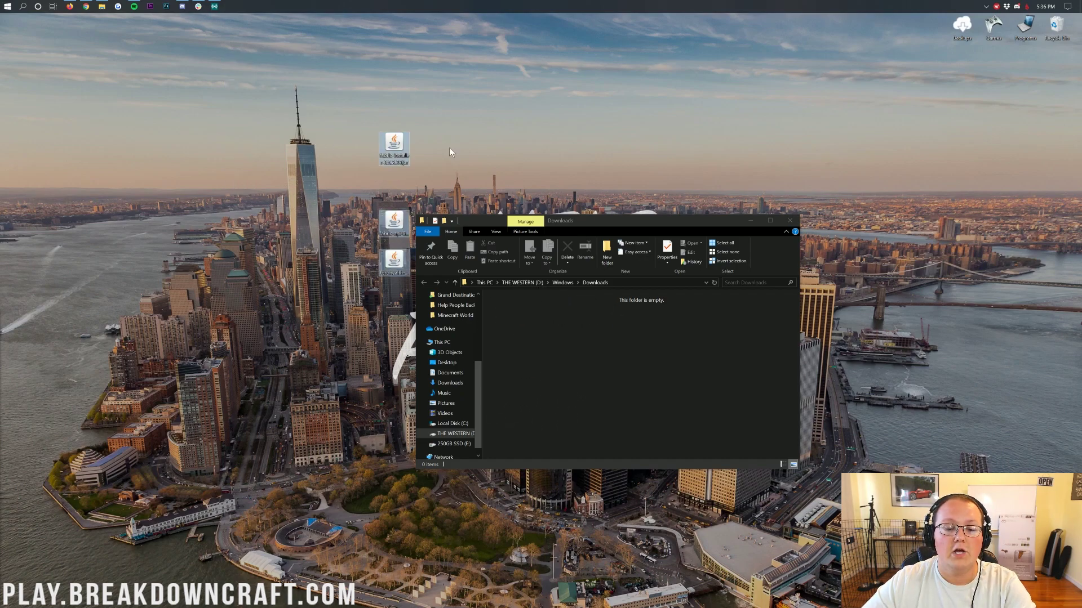
{"action": "left_click", "coordinate": [793, 222]}
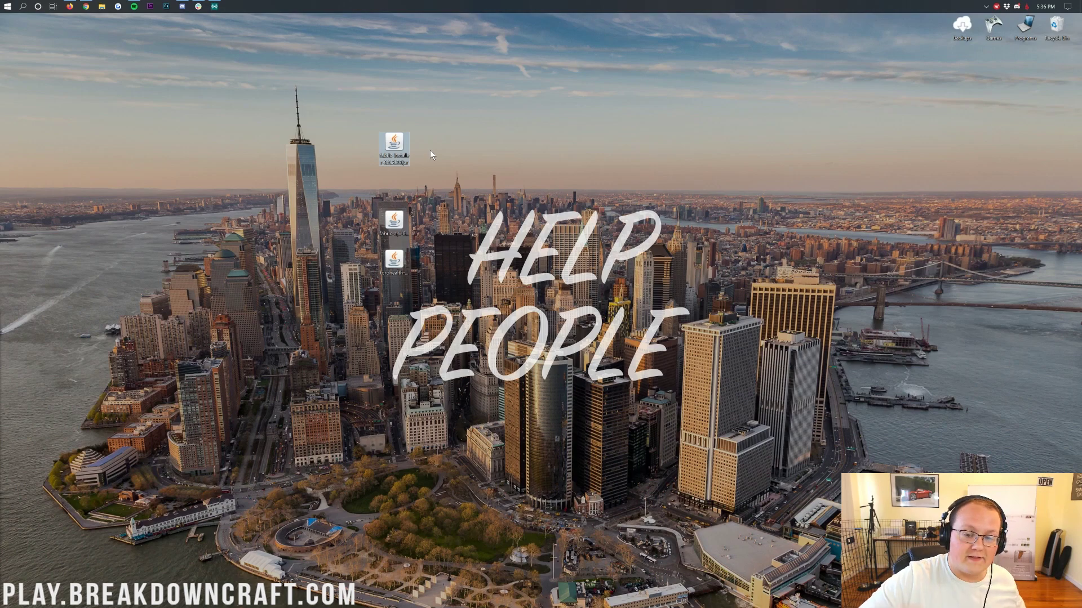
- Check whether the Fabric installer JAR can be opened with Java(TM) Platform SE binary, and dismiss the app choice
{"action": "right_click", "coordinate": [389, 136]}
{"action": "left_click", "coordinate": [438, 194]}
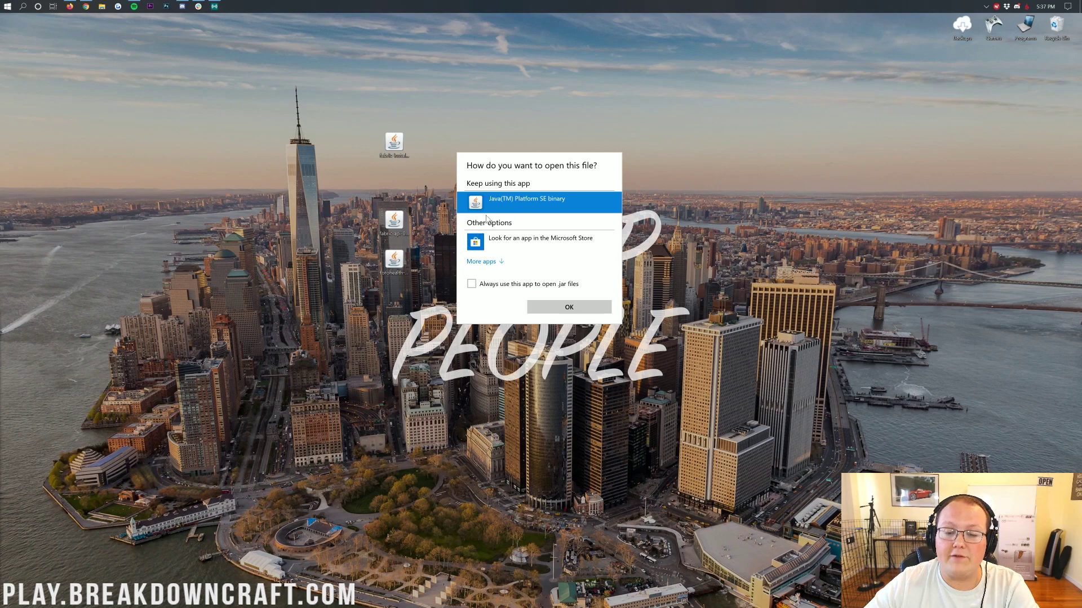
{"action": "left_click", "coordinate": [489, 210]}
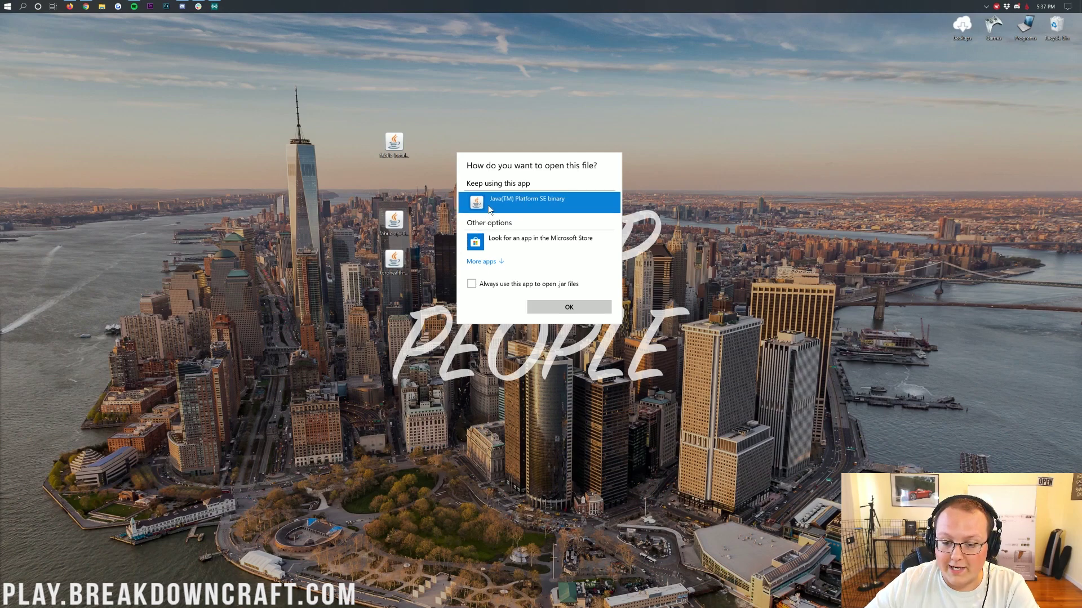
{"action": "left_click", "coordinate": [499, 131]}
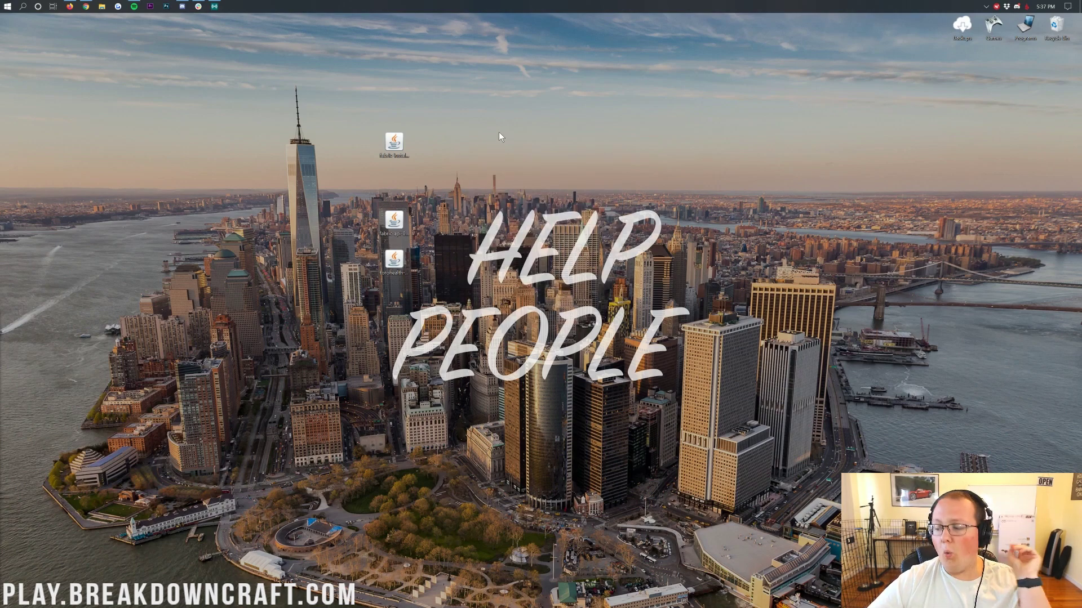
{"action": "left_click", "coordinate": [391, 248]}
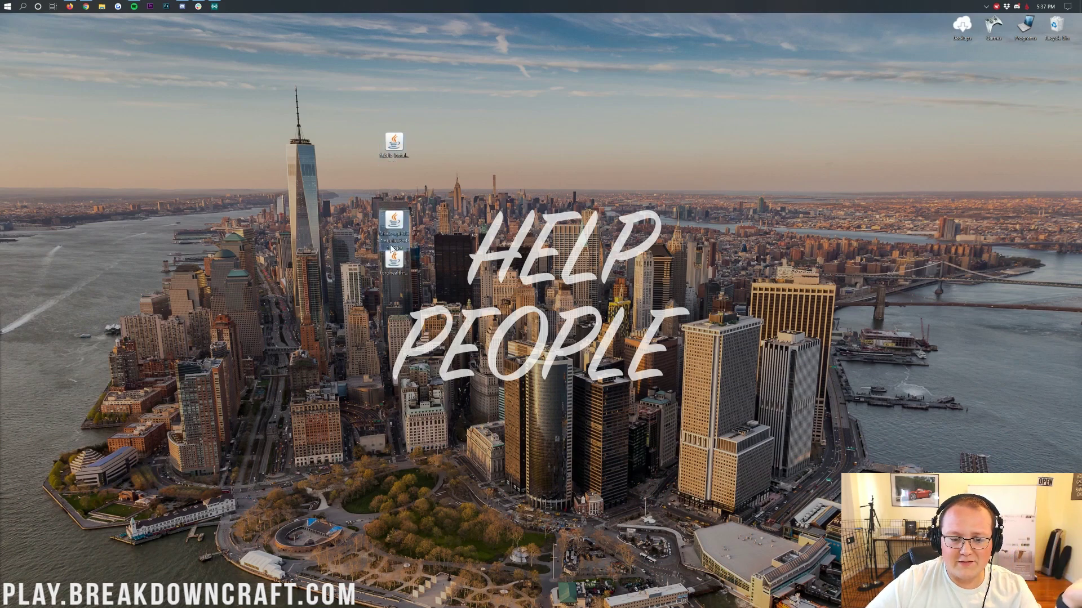
{"action": "left_click", "coordinate": [403, 259], "text": "ctrl"}
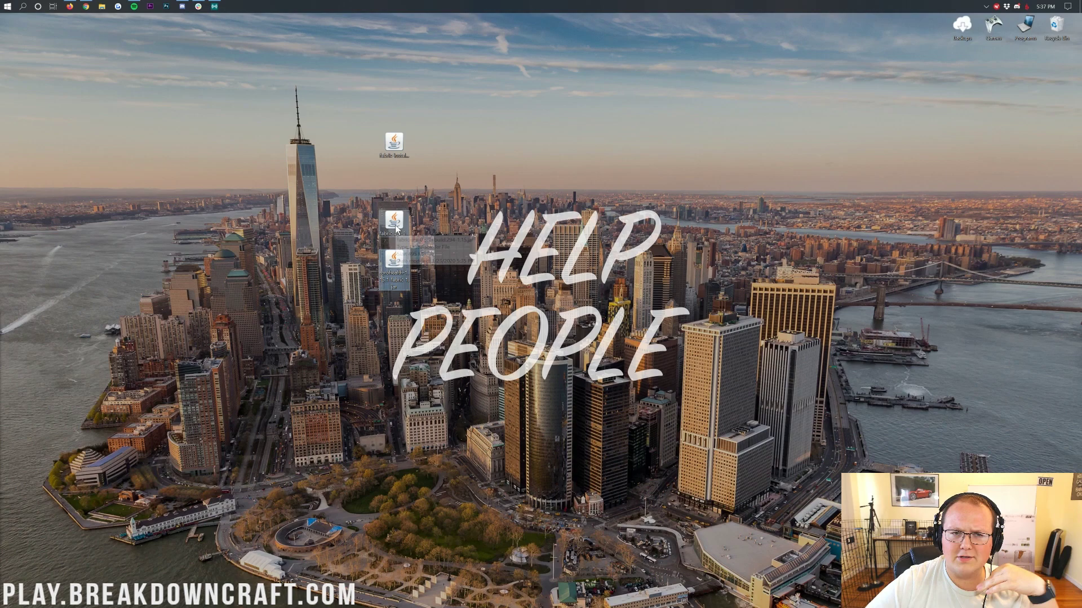
{"action": "left_click", "coordinate": [390, 148]}
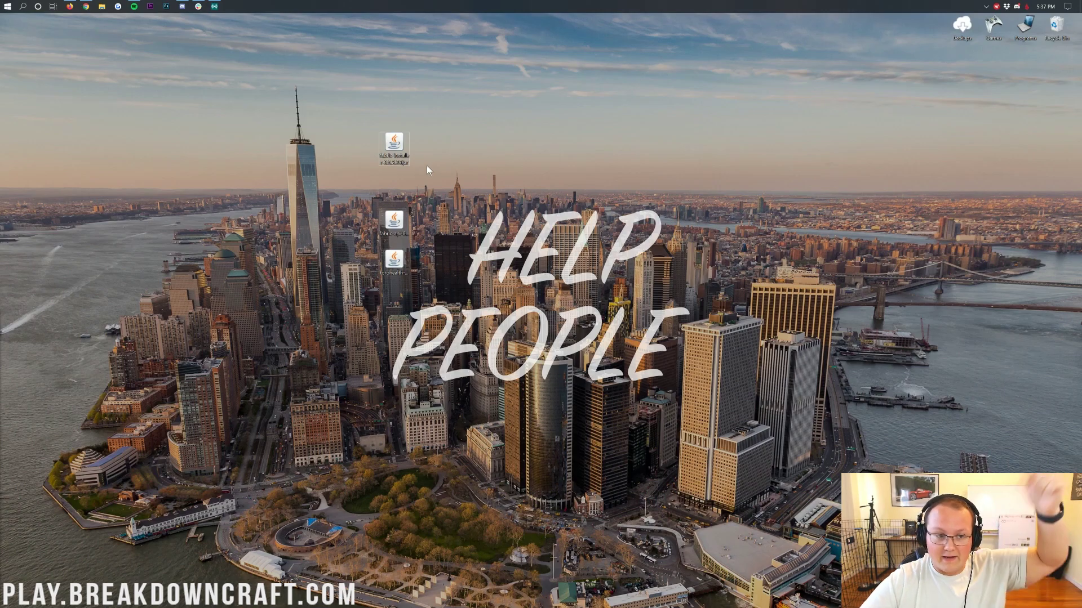
- Switch to the browser and look over the article on downloading and installing Java for Minecraft servers and mods
{"action": "left_click", "coordinate": [86, 6]}
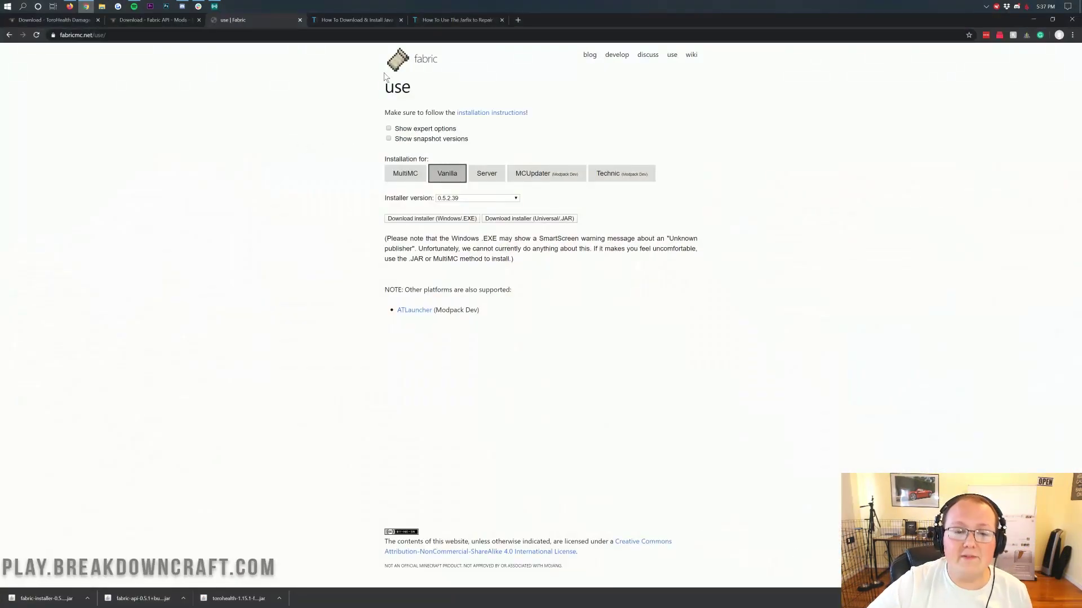
{"action": "left_click", "coordinate": [369, 22]}
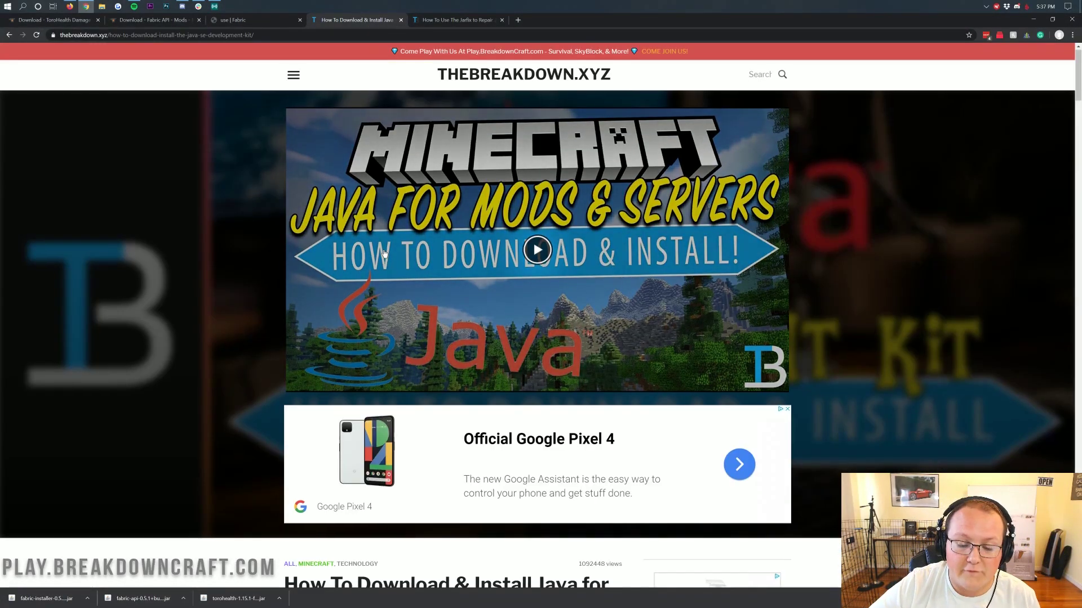
{"action": "scroll", "coordinate": [384, 253], "scroll_direction": "down", "scroll_amount": 6}
{"action": "left_click_drag", "start_coordinate": [462, 271], "coordinate": [618, 270]}
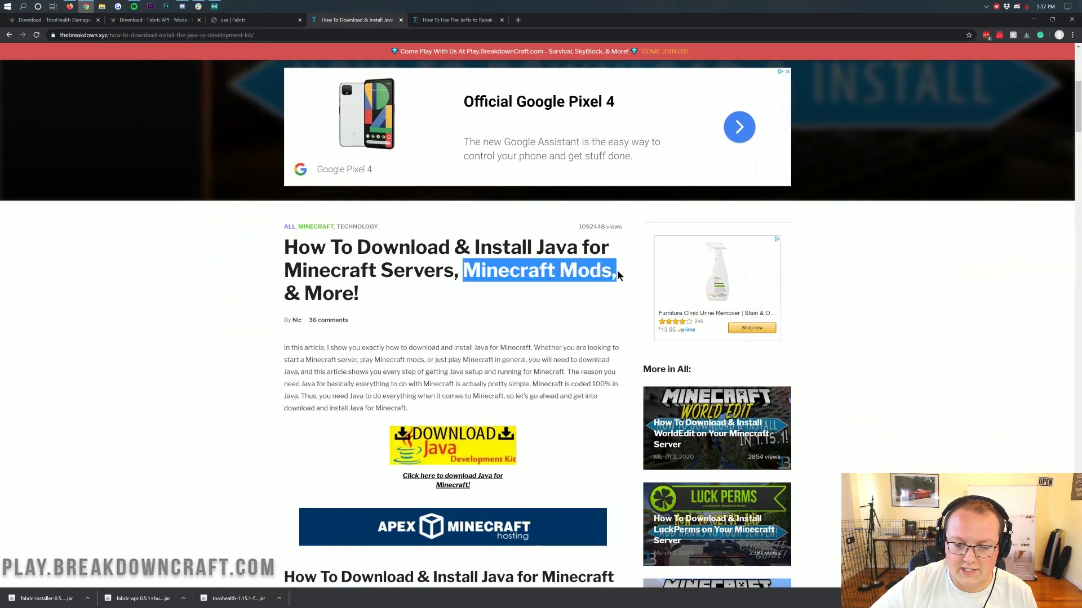
{"action": "left_click", "coordinate": [521, 289]}
{"action": "scroll", "coordinate": [513, 375], "scroll_direction": "down", "scroll_amount": 13}
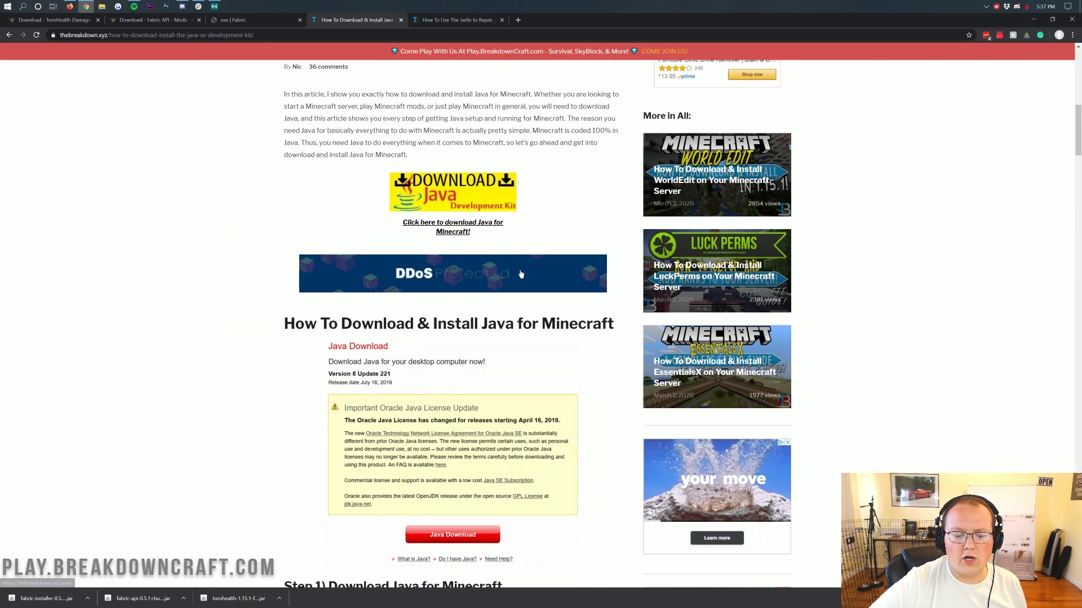
{"action": "scroll", "coordinate": [505, 209], "scroll_direction": "up", "scroll_amount": 15}
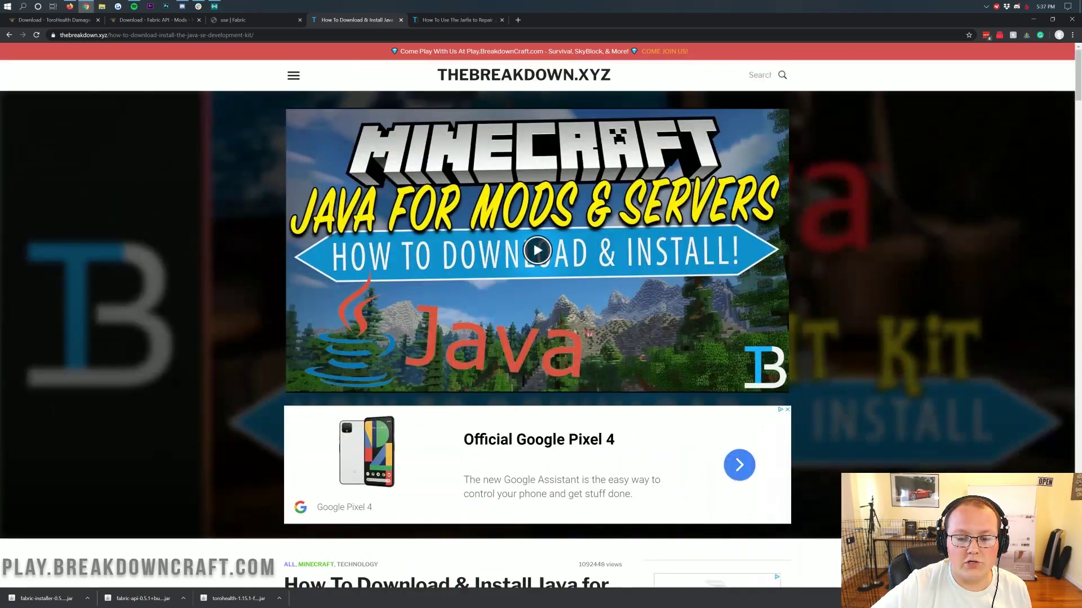
{"action": "scroll", "coordinate": [505, 209], "scroll_direction": "down", "scroll_amount": 20}
{"action": "scroll", "coordinate": [504, 209], "scroll_direction": "up", "scroll_amount": 20}
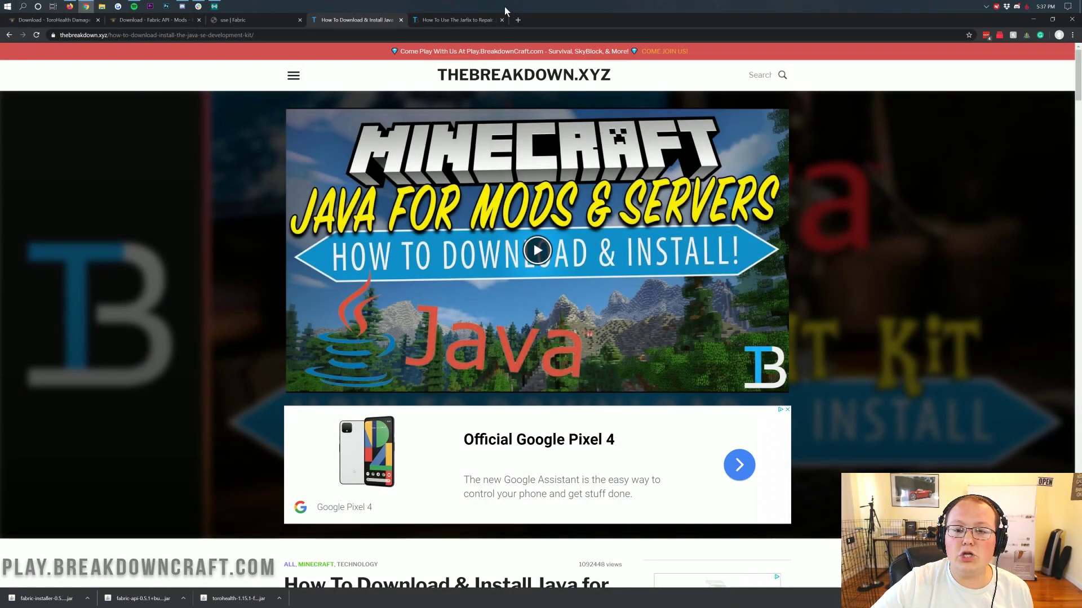
- Look over the article on using Jarfix to repair .jar files, and minimize the browser
{"action": "left_click", "coordinate": [494, 19]}
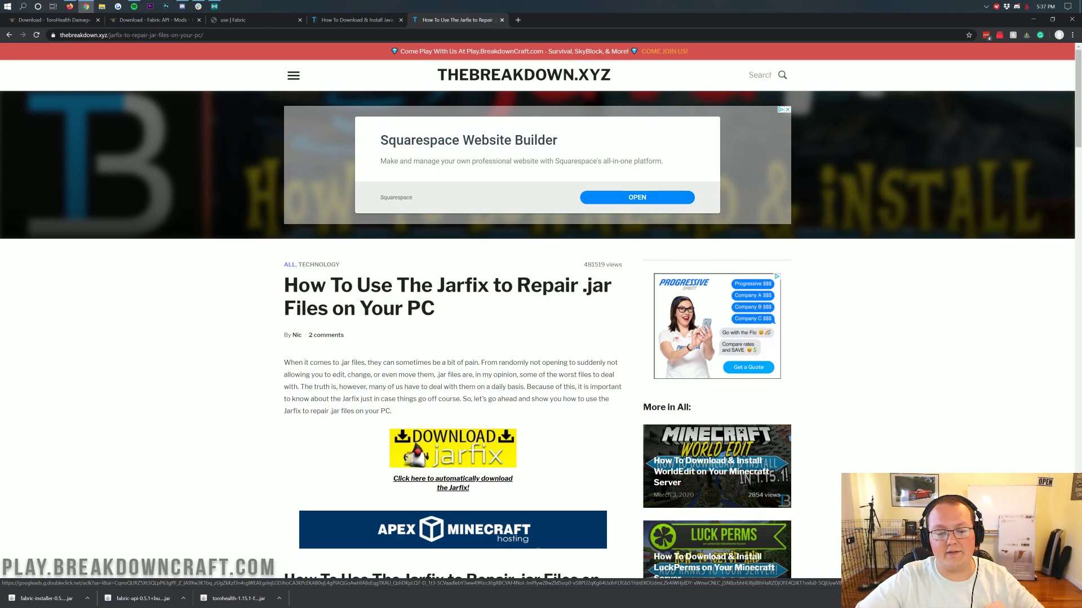
{"action": "scroll", "coordinate": [541, 310], "scroll_direction": "down", "scroll_amount": 1}
{"action": "scroll", "coordinate": [481, 350], "scroll_direction": "down", "scroll_amount": 9}
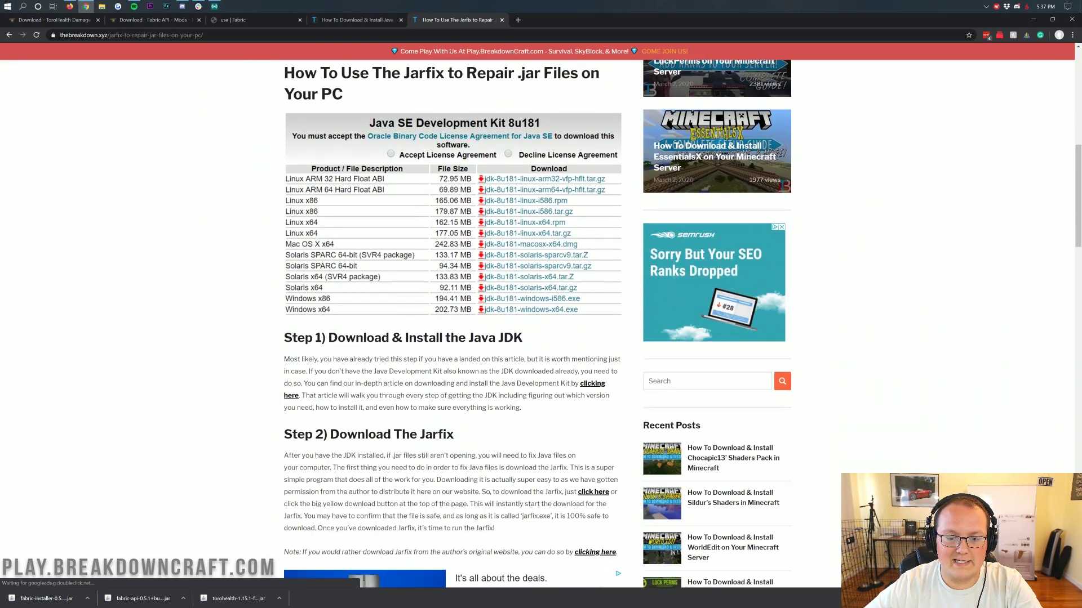
{"action": "scroll", "coordinate": [480, 350], "scroll_direction": "up", "scroll_amount": 6}
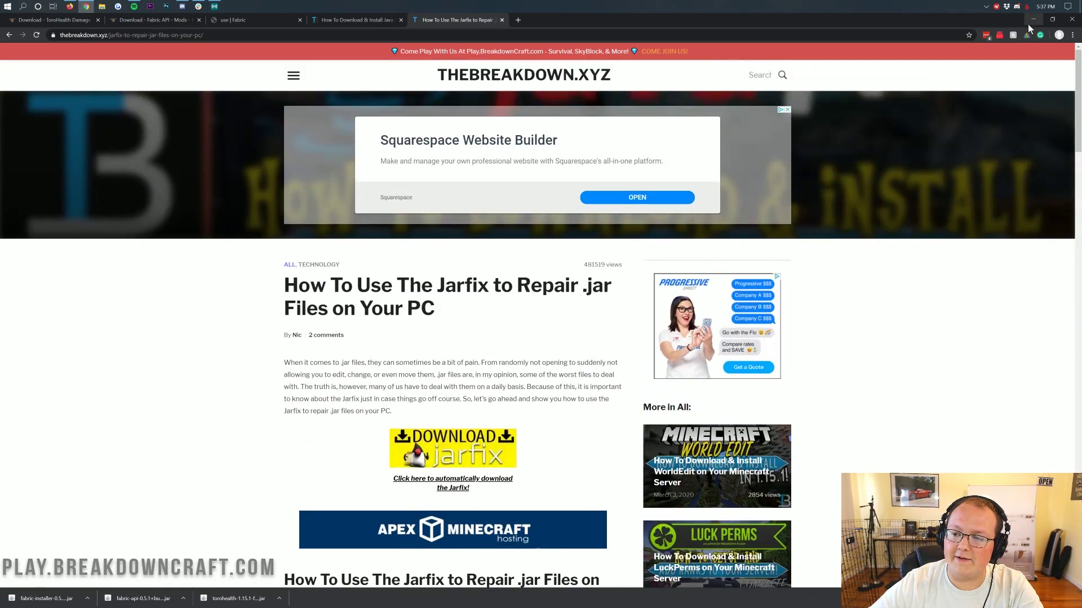
{"action": "left_click", "coordinate": [1034, 20]}
- Open the Fabric installer JAR on the desktop with Java(TM) Platform SE binary
{"action": "left_click", "coordinate": [395, 144]}
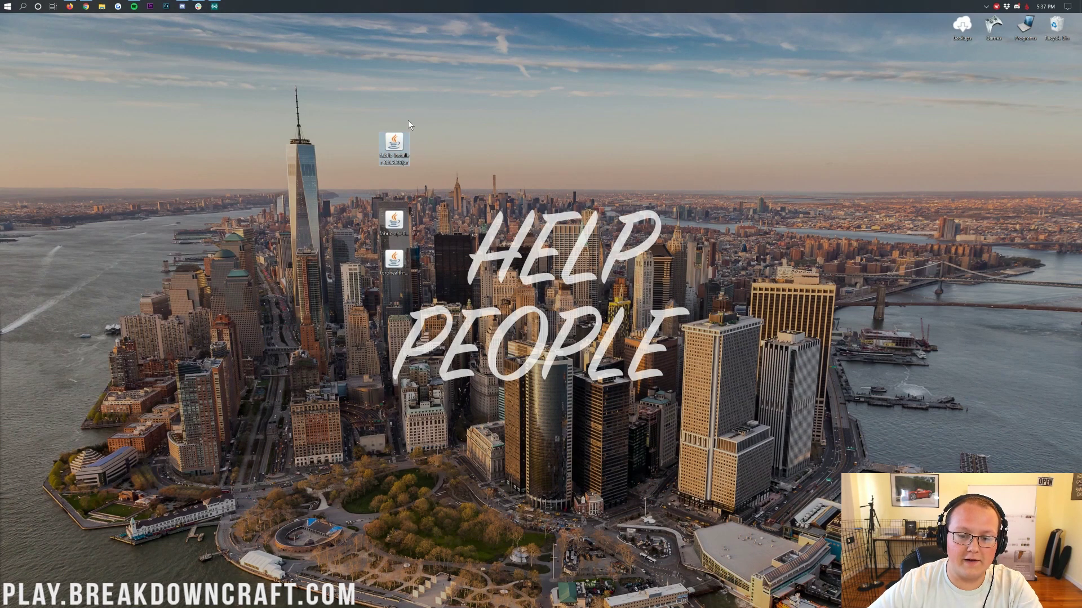
{"action": "right_click", "coordinate": [390, 149]}
{"action": "left_click", "coordinate": [409, 195]}
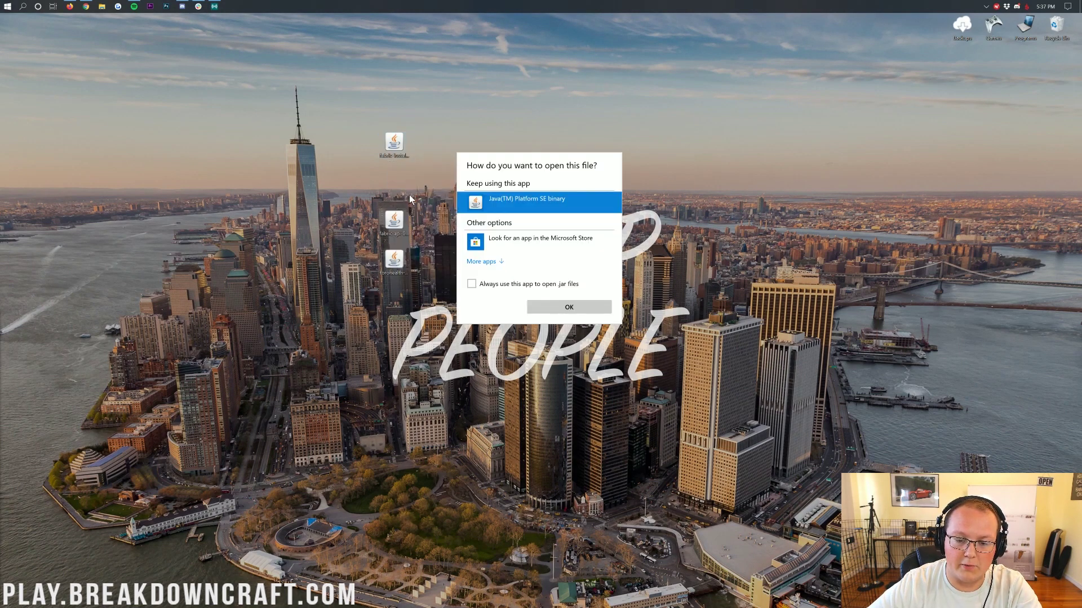
{"action": "left_click", "coordinate": [569, 307]}
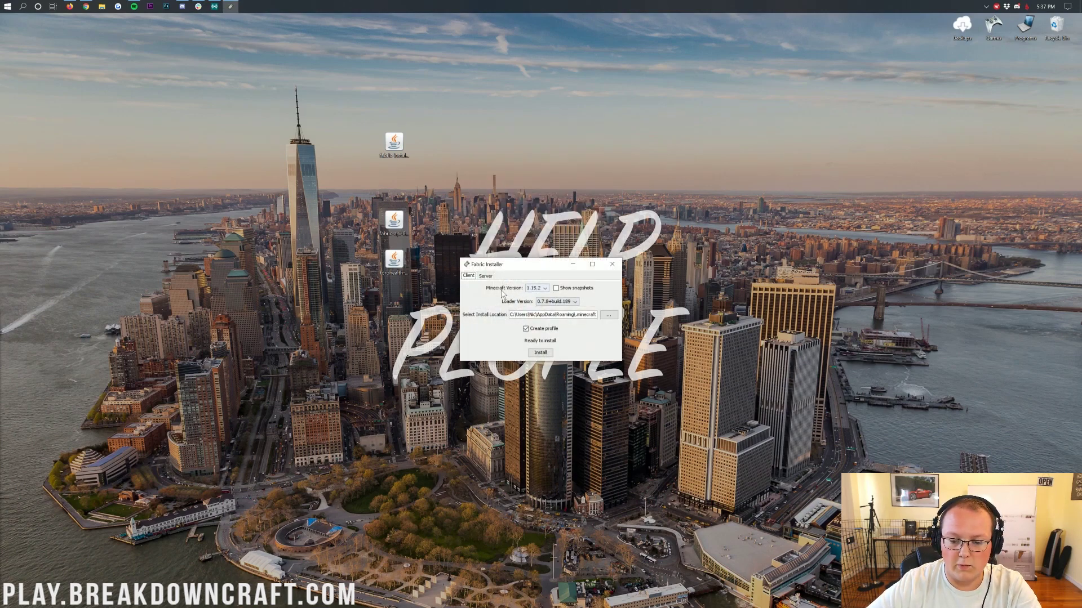
- Install the Fabric client for Minecraft version 1.15.2 and close the Fabric Installer
{"action": "left_click", "coordinate": [544, 288]}
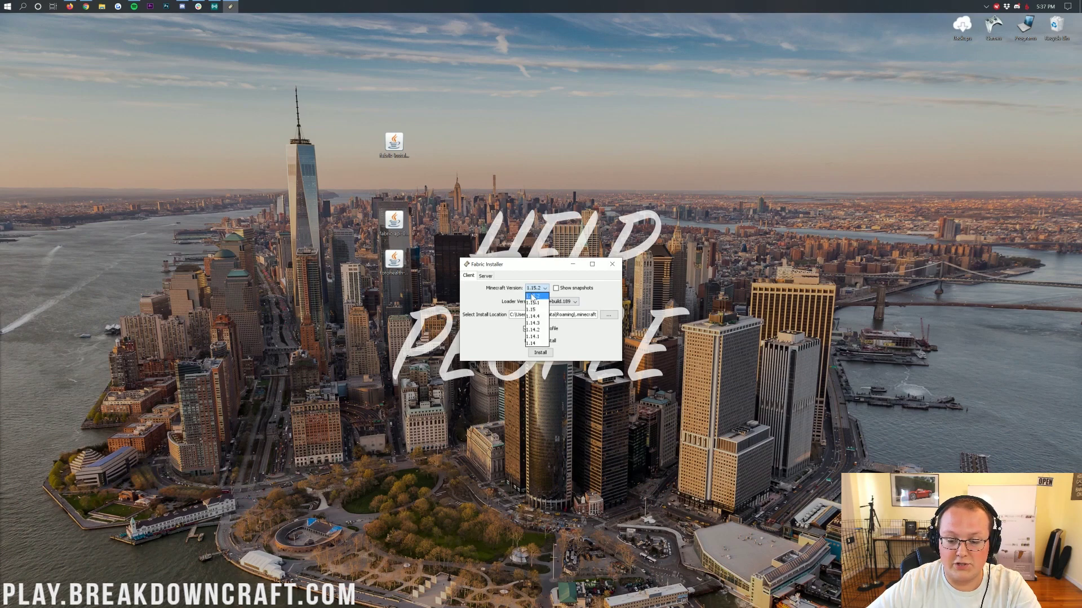
{"action": "left_click", "coordinate": [533, 296]}
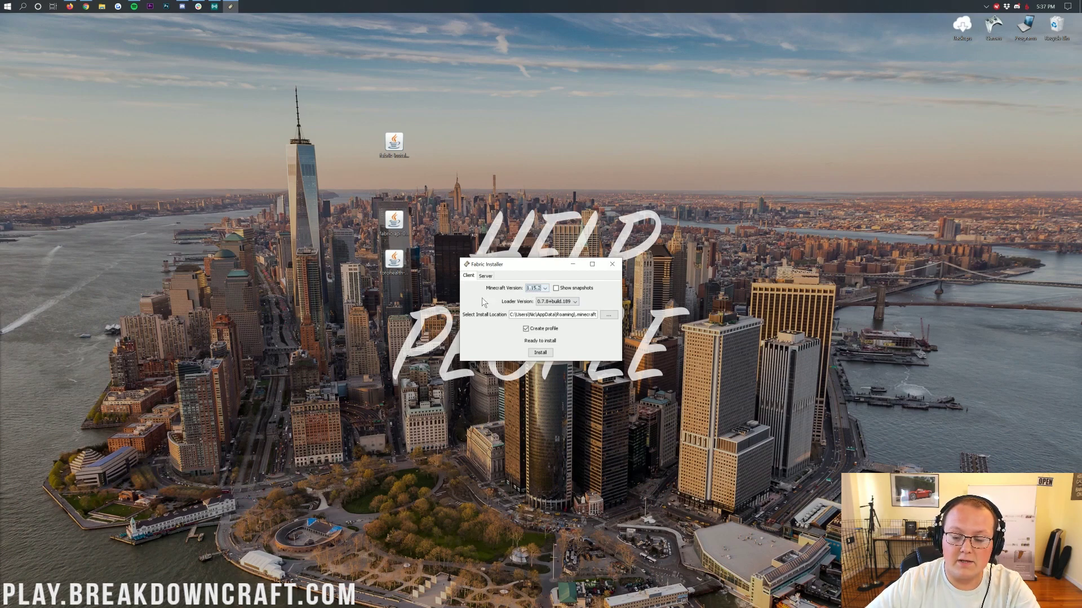
{"action": "left_click", "coordinate": [545, 354]}
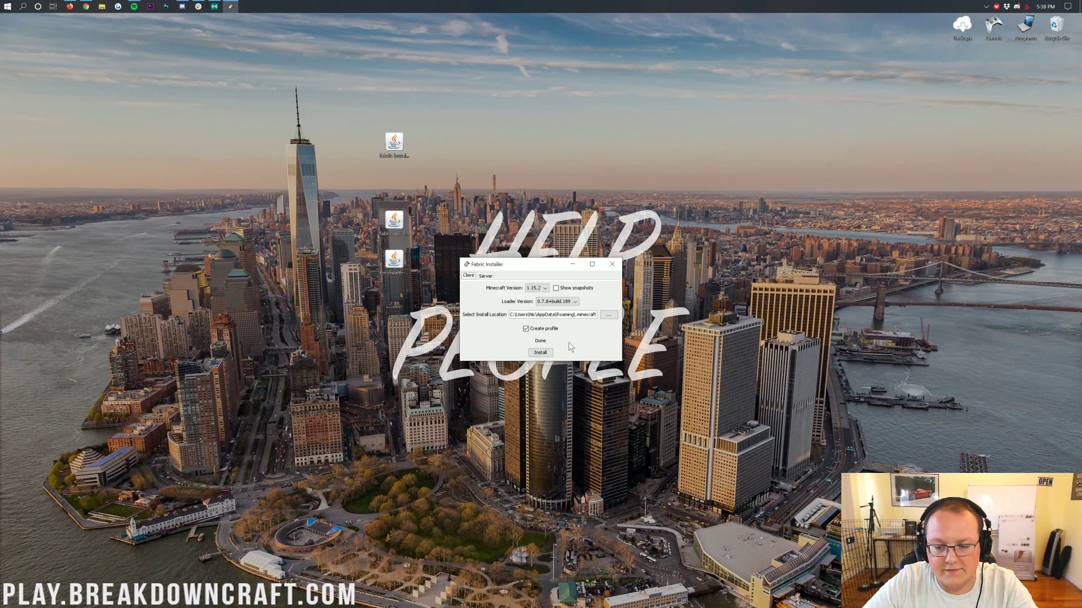
{"action": "left_click", "coordinate": [613, 264]}
- Set the Fabric installer JAR aside on the desktop and place the ToroHealth and Fabric API JARs side by side
{"action": "left_click_drag", "start_coordinate": [552, 149], "coordinate": [752, 224]}
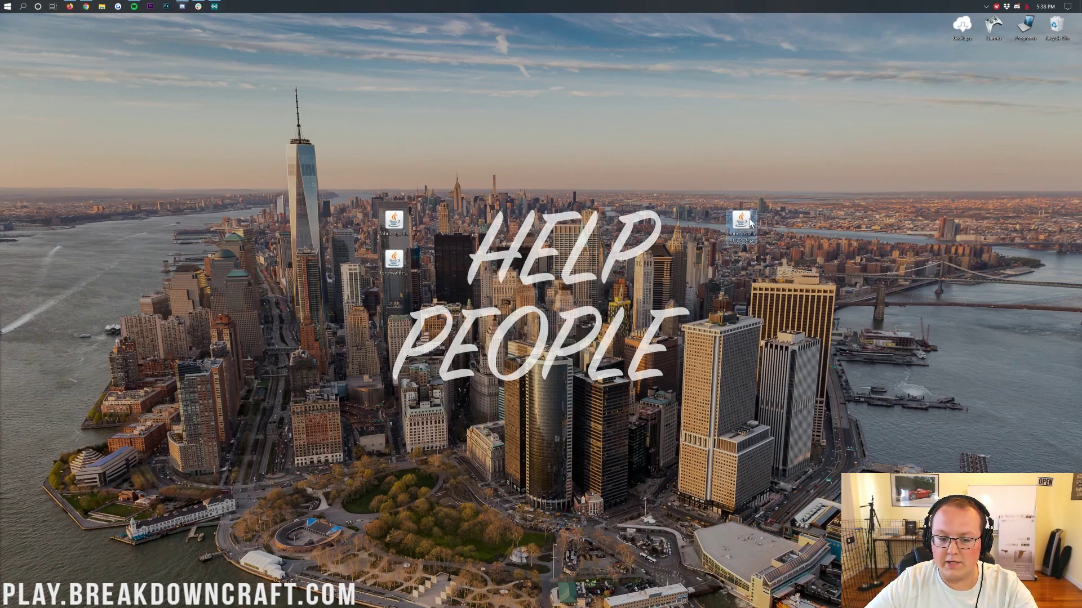
{"action": "left_click_drag", "start_coordinate": [391, 261], "coordinate": [387, 102]}
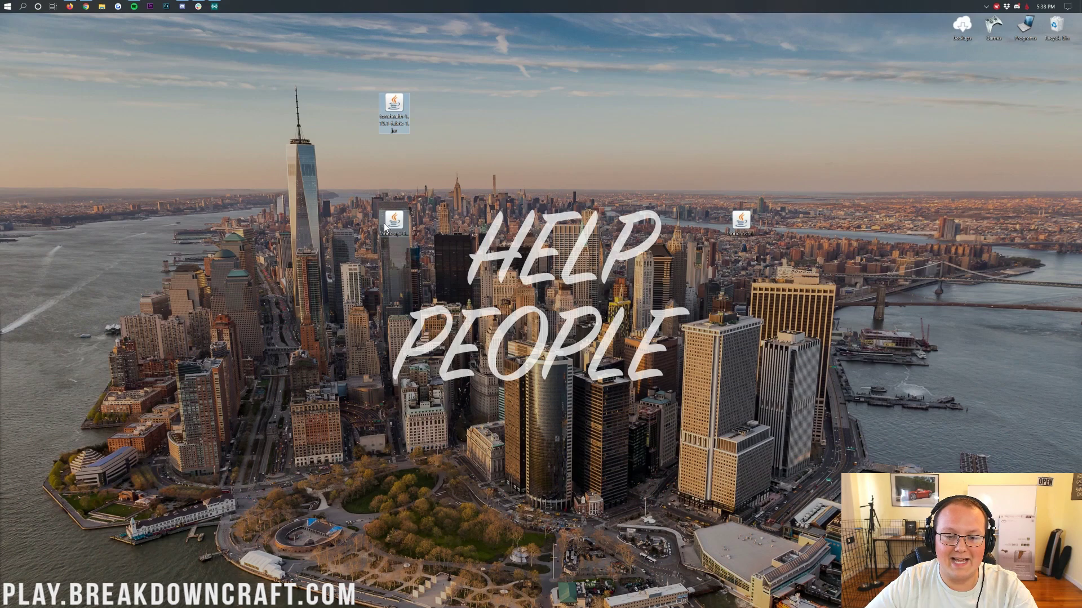
{"action": "left_click_drag", "start_coordinate": [384, 223], "coordinate": [425, 105]}
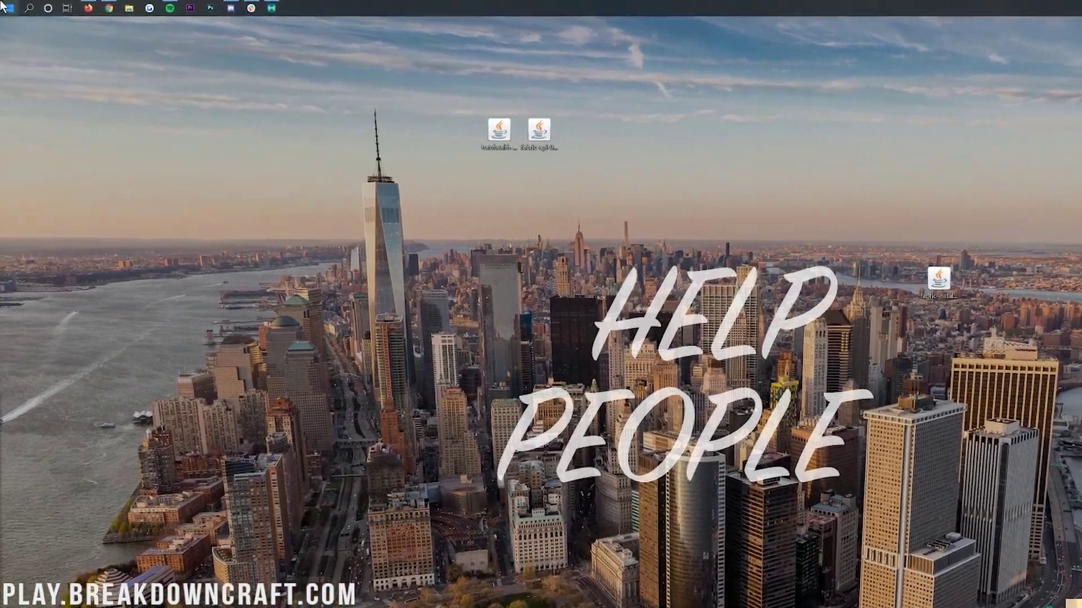
- Open the Run dialog from a Windows search and go to the %appdata% folder
{"action": "left_click", "coordinate": [3, 5]}
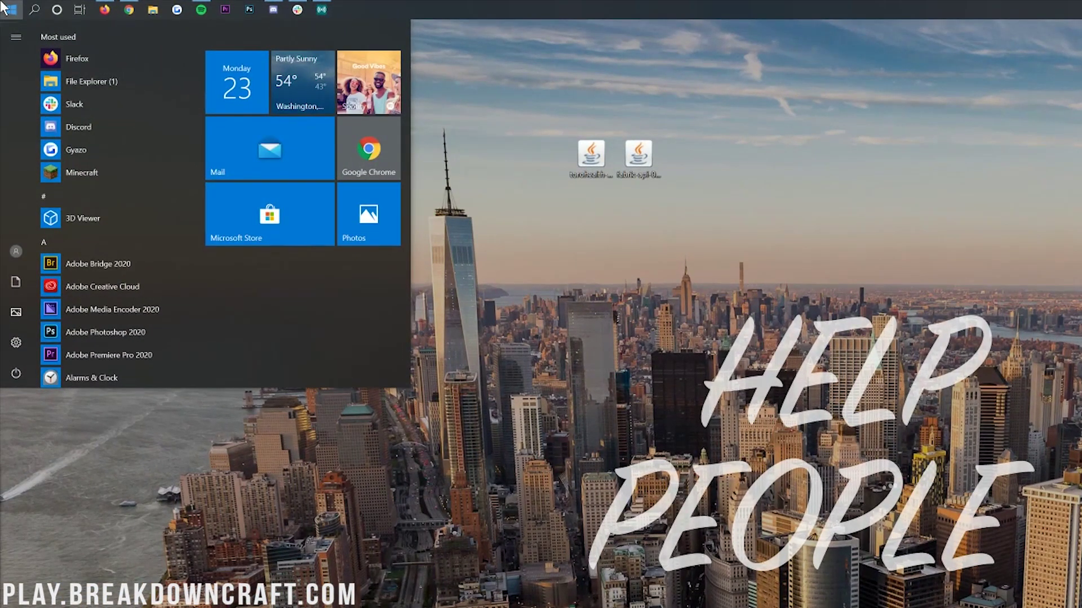
{"action": "type", "text": "run"}
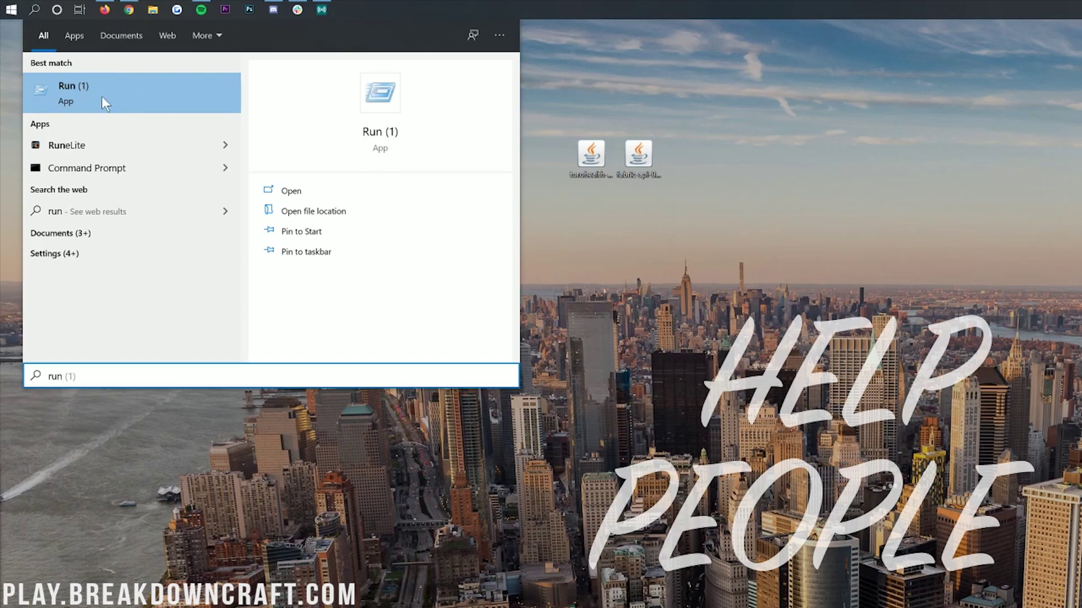
{"action": "left_click", "coordinate": [107, 88]}
{"action": "left_click_drag", "start_coordinate": [113, 34], "coordinate": [130, 50]}
{"action": "key", "text": "BackSpace"}
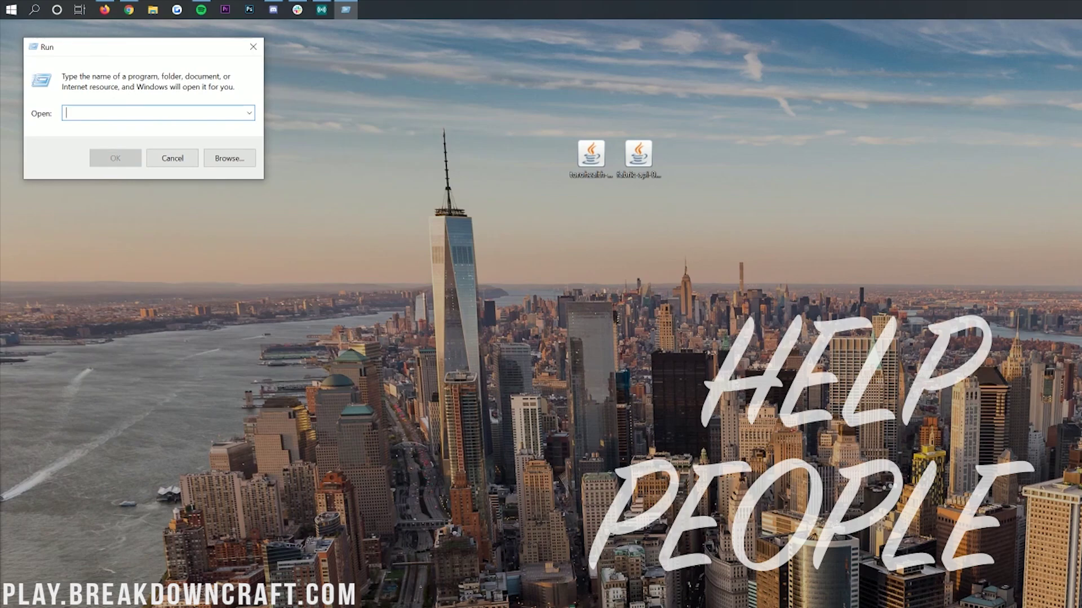
{"action": "type", "text": "%appda"}
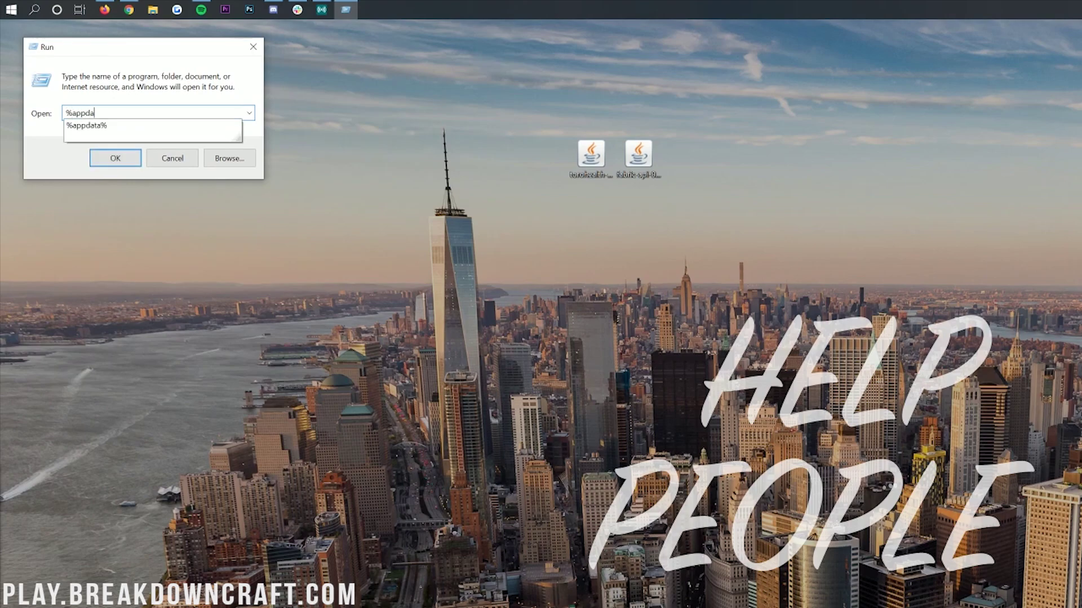
{"action": "type", "text": "ta%"}
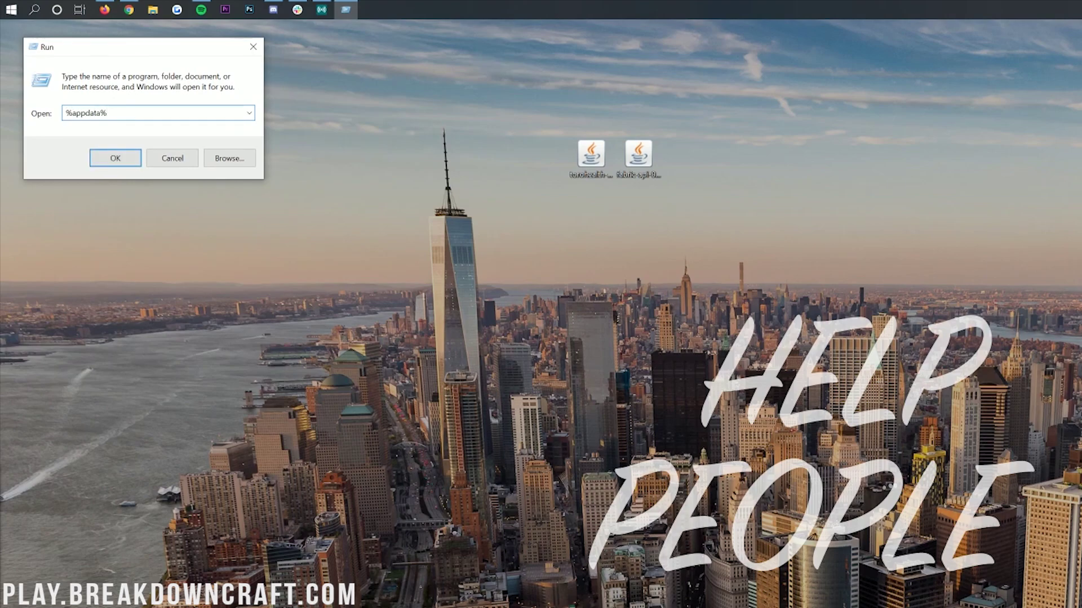
{"action": "key", "text": "ctrl+a"}
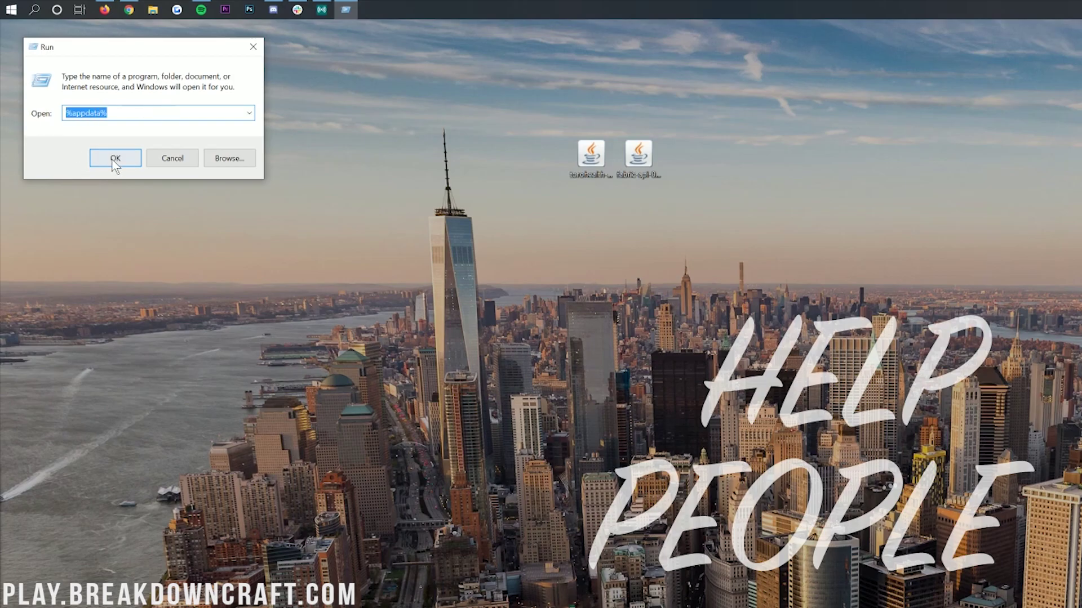
{"action": "left_click", "coordinate": [116, 158]}
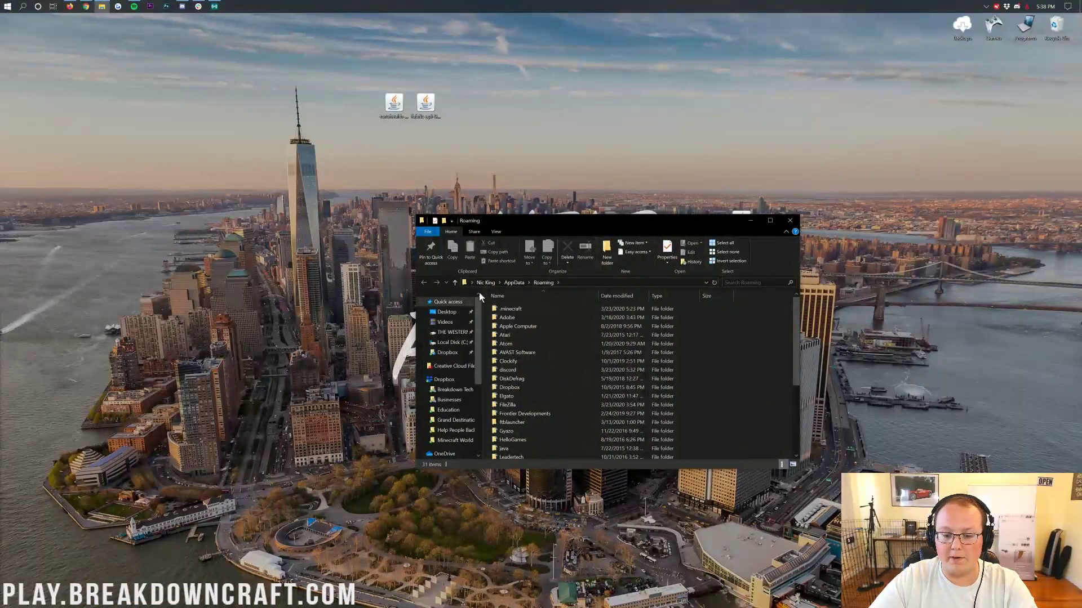
- Bring the two desktop JARs closer to the folder window and create a folder named mods inside .minecraft
{"action": "mouse_move", "coordinate": [468, 131]}
{"action": "left_mouse_down"}
{"action": "mouse_move", "coordinate": [408, 106]}
{"action": "mouse_move", "coordinate": [437, 145]}
{"action": "mouse_move", "coordinate": [465, 152]}
{"action": "left_mouse_up"}
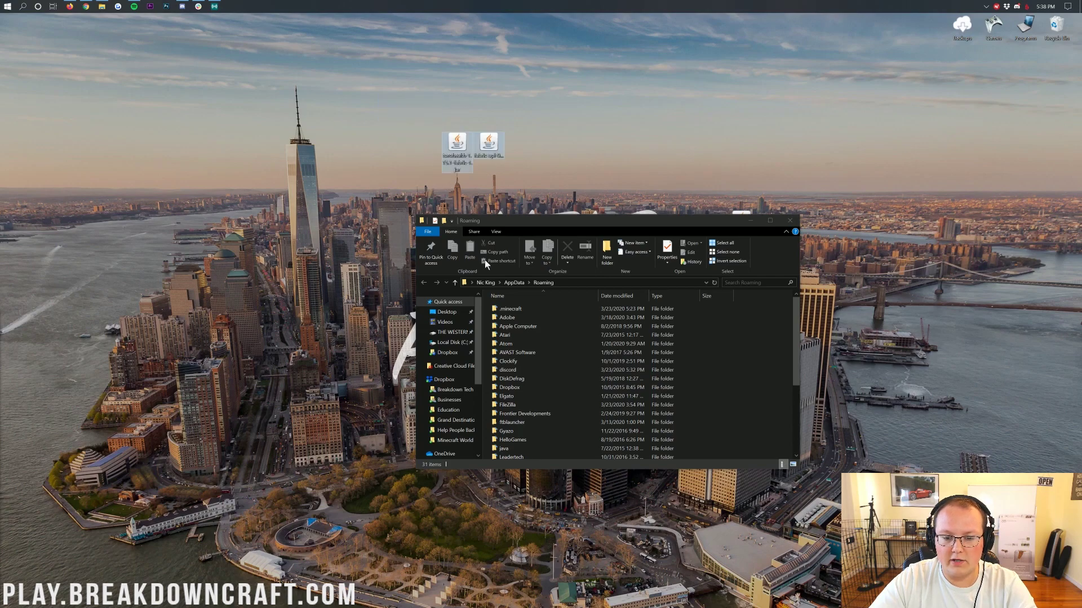
{"action": "double_click", "coordinate": [511, 309]}
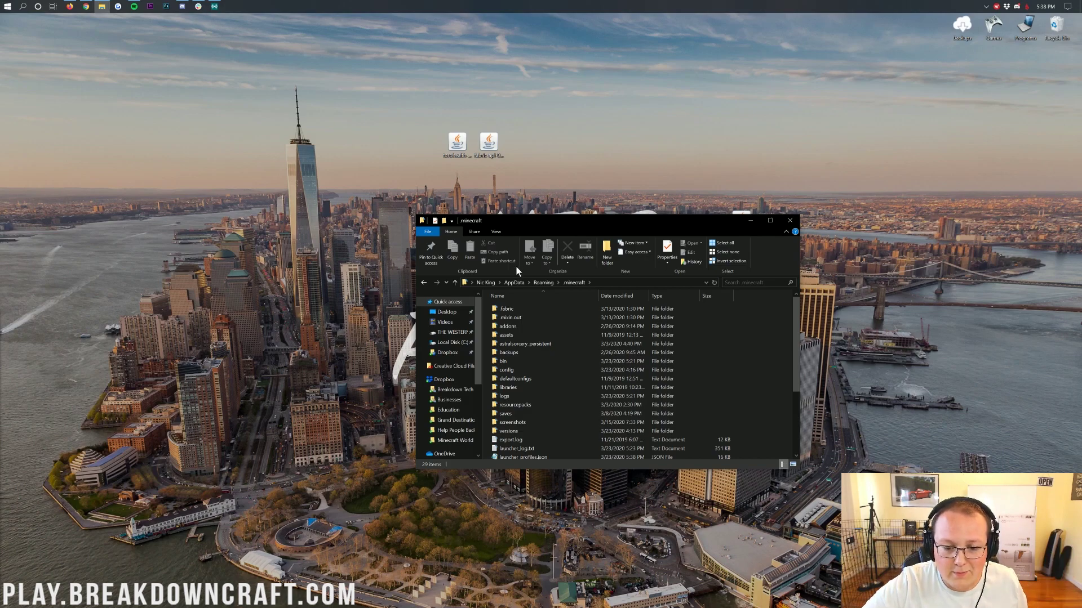
{"action": "right_click", "coordinate": [487, 320]}
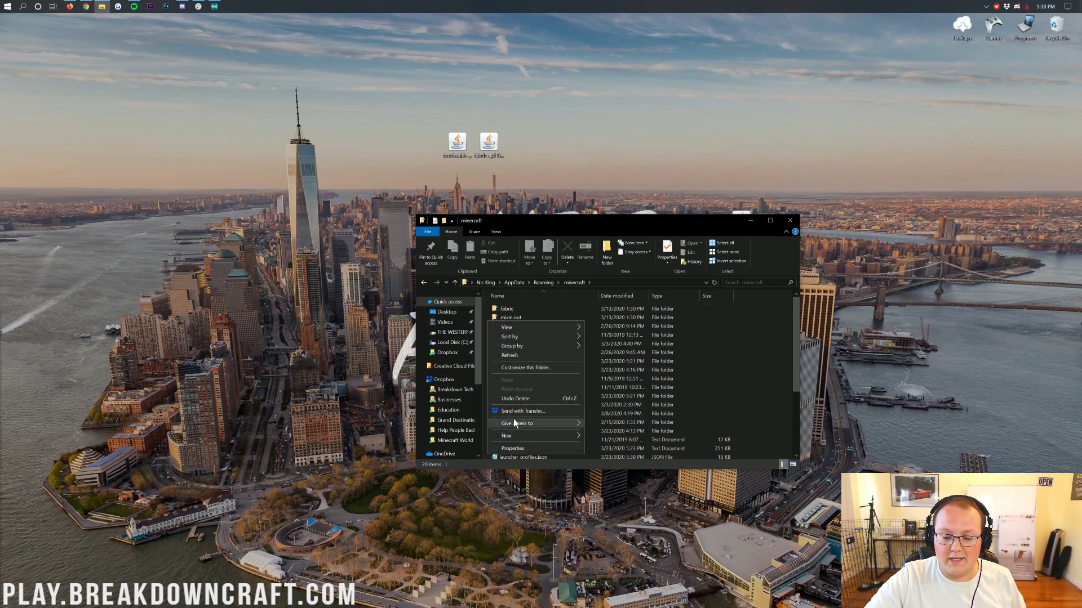
{"action": "mouse_move", "coordinate": [518, 435]}
{"action": "left_click", "coordinate": [600, 437]}
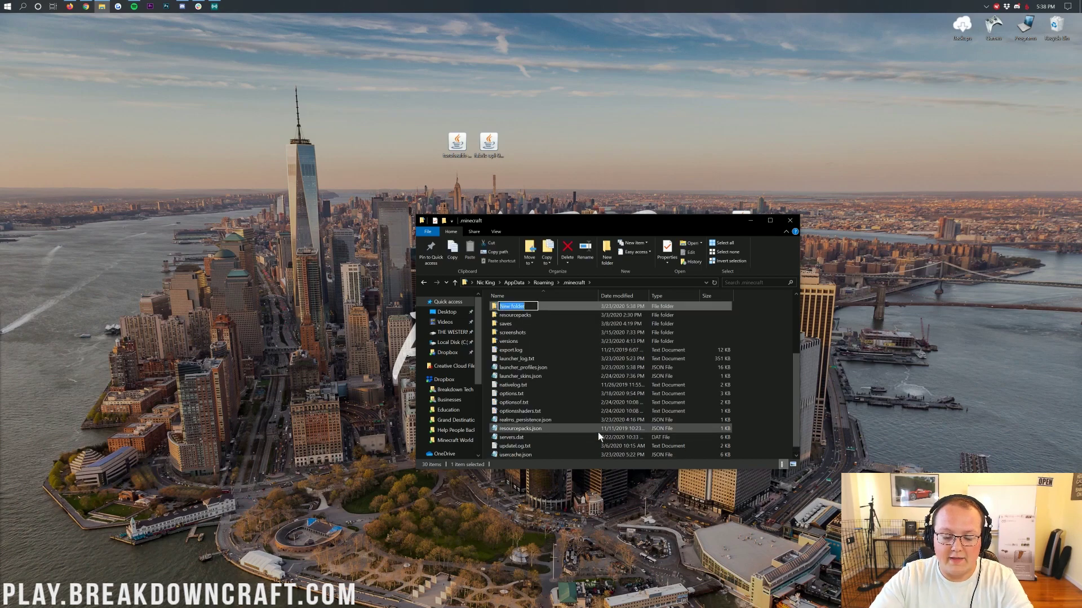
{"action": "type", "text": "mods"}
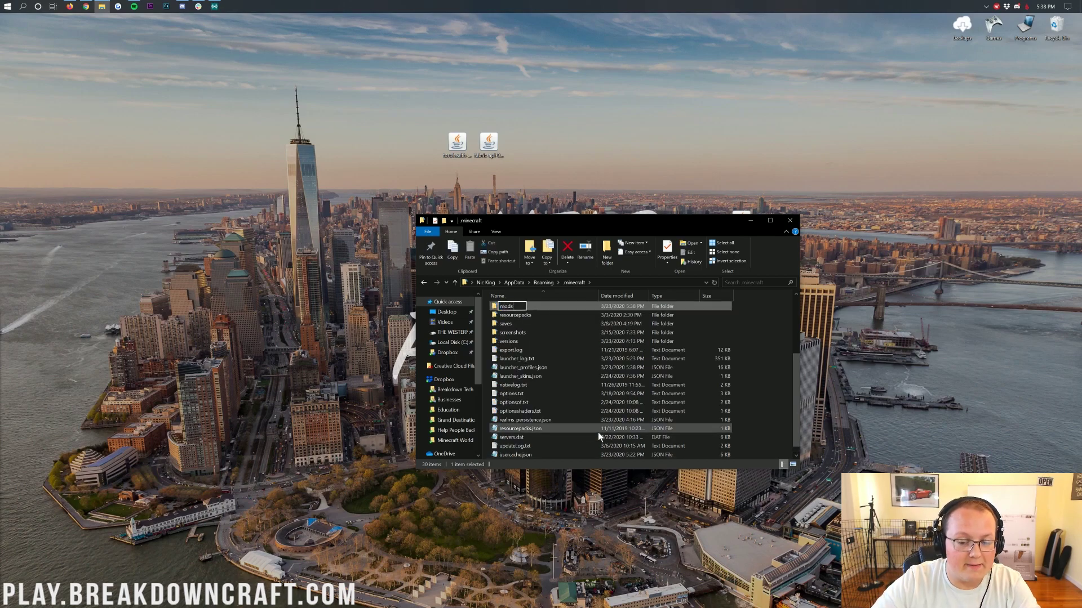
- Copy the ToroHealth and Fabric API JARs from the desktop into the mods folder and close the folder window
{"action": "double_click", "coordinate": [533, 306]}
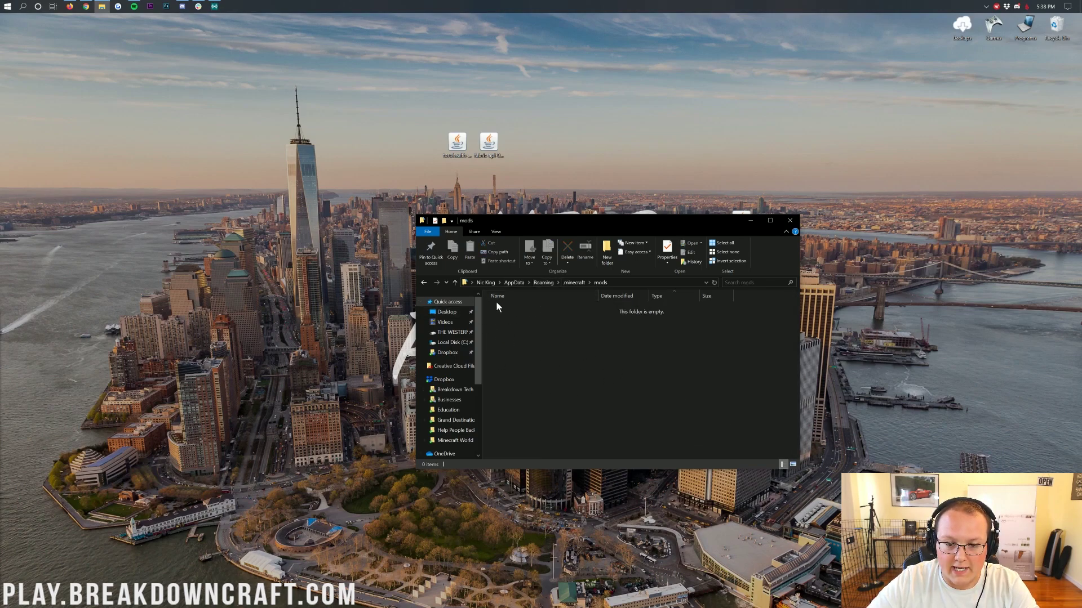
{"action": "key", "text": "alt+Left"}
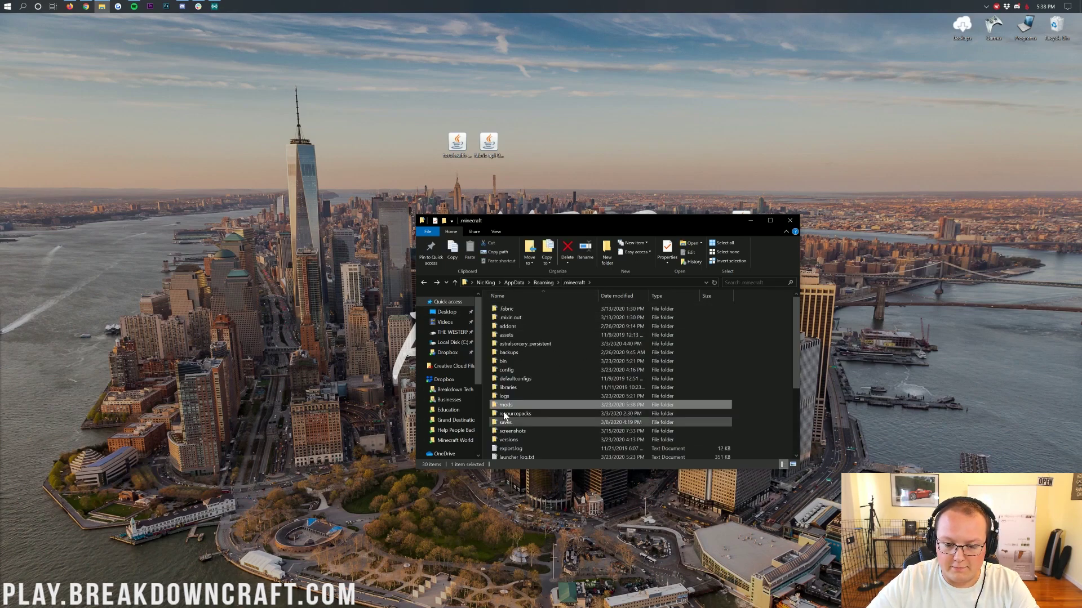
{"action": "double_click", "coordinate": [518, 406]}
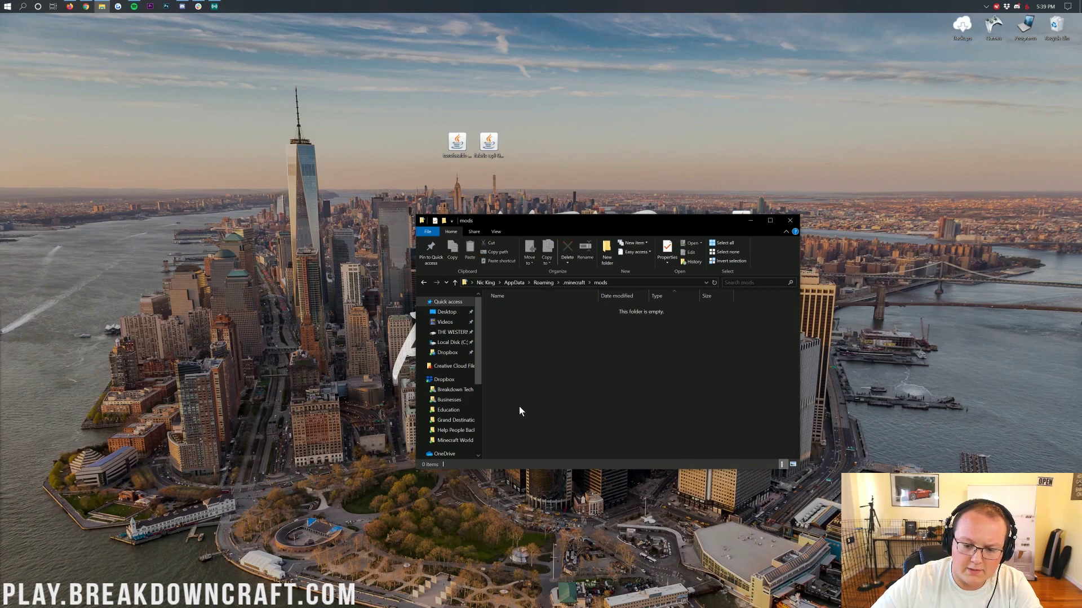
{"action": "left_click", "coordinate": [456, 145]}
{"action": "left_click", "coordinate": [488, 144]}
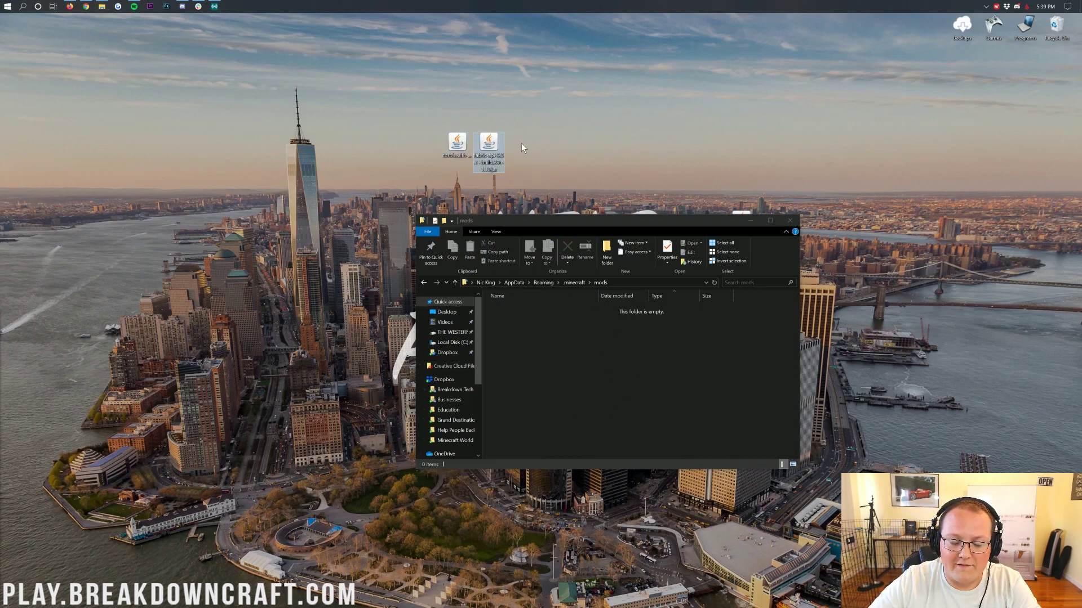
{"action": "left_click_drag", "start_coordinate": [442, 147], "coordinate": [534, 142]}
{"action": "left_click_drag", "start_coordinate": [488, 144], "coordinate": [577, 348]}
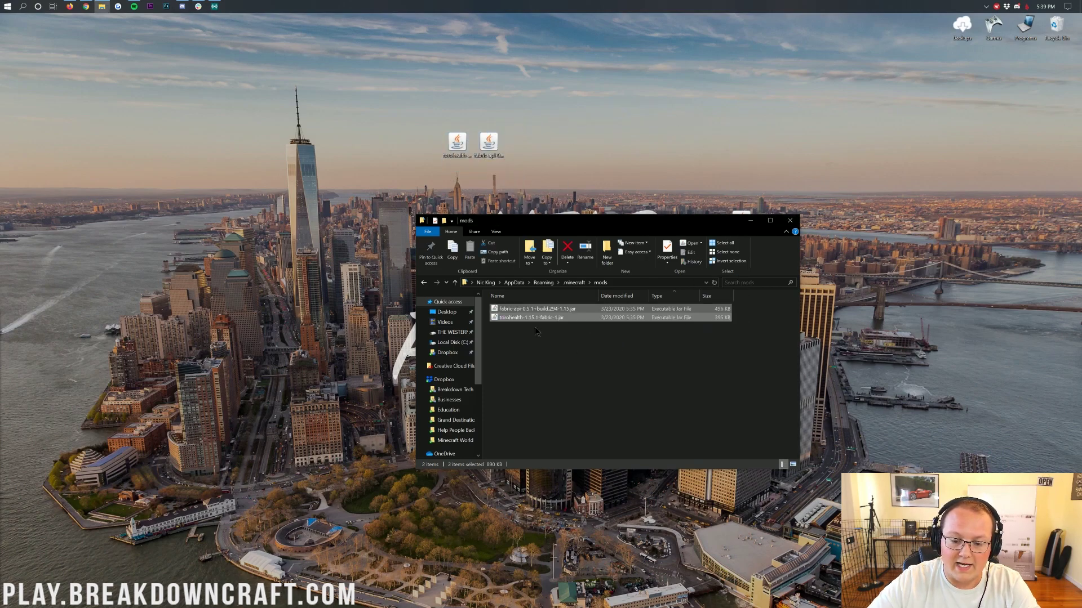
{"action": "left_click", "coordinate": [510, 310]}
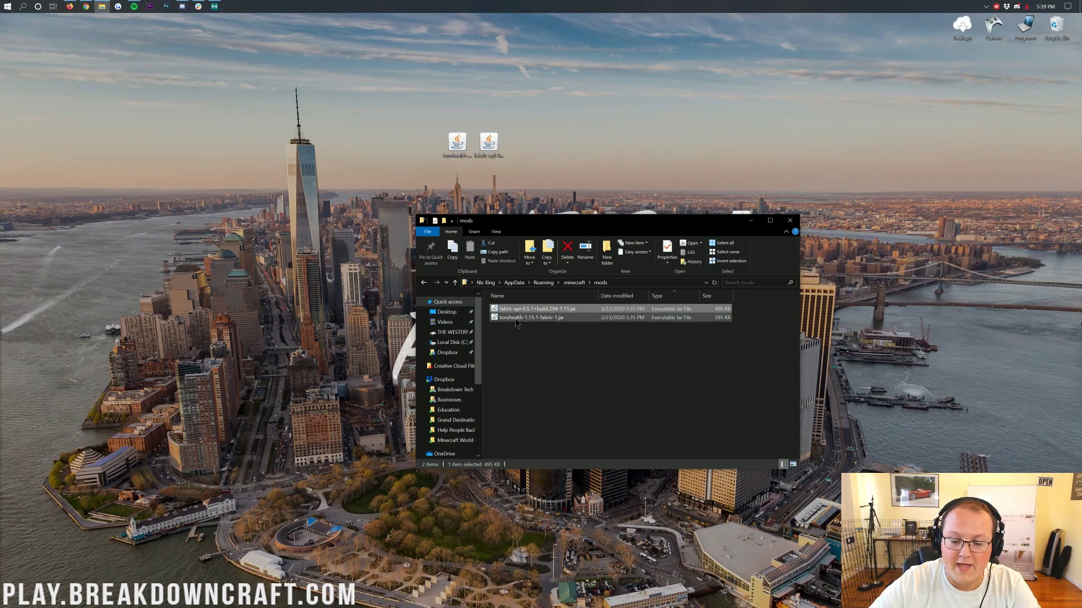
{"action": "left_click", "coordinate": [516, 319]}
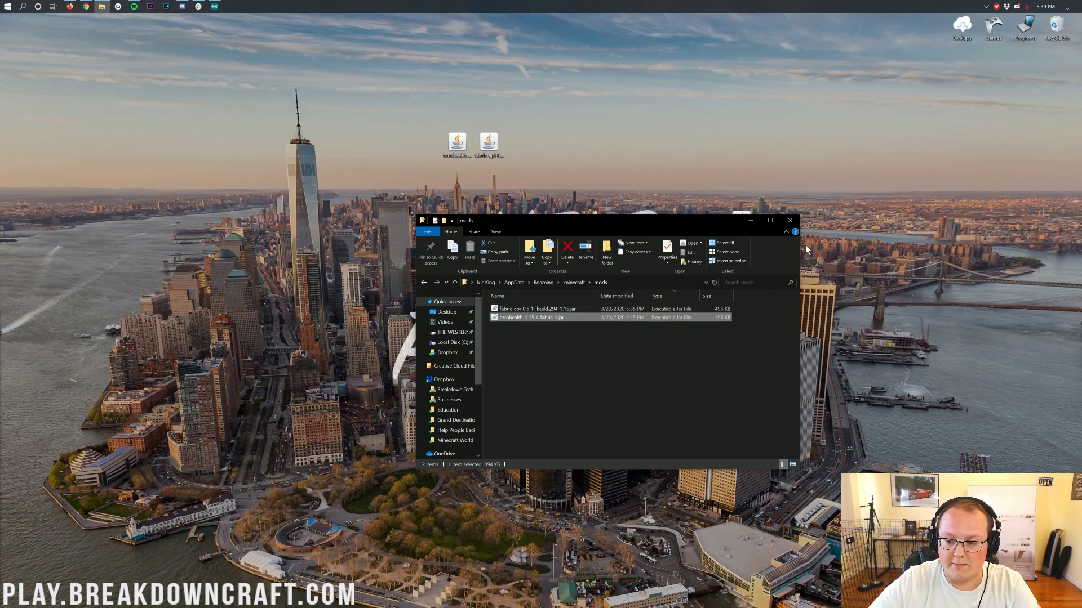
{"action": "left_click", "coordinate": [790, 221]}
- Open the Minecraft Launcher and select the fabric-loader-1.15.2 profile for play
{"action": "left_click", "coordinate": [2, 5]}
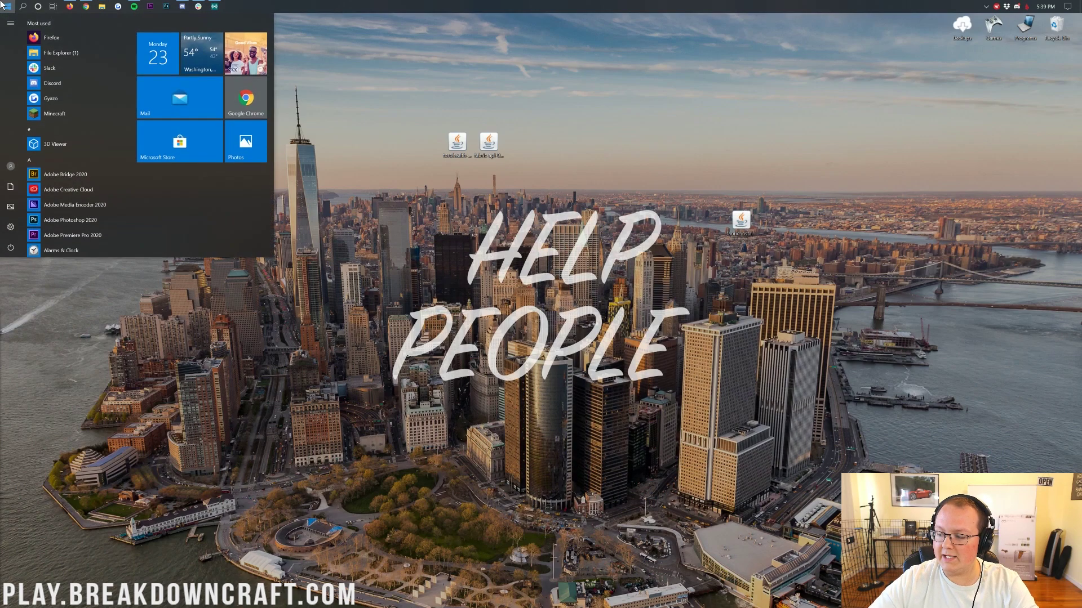
{"action": "type", "text": "minecraft"}
{"action": "key", "text": "Return"}
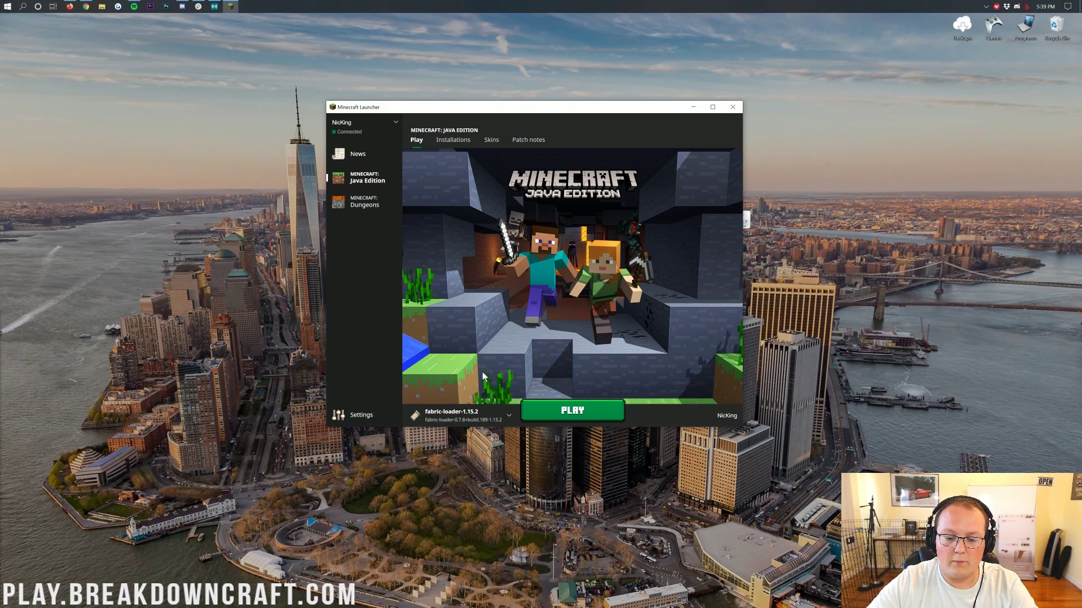
{"action": "left_click", "coordinate": [490, 414]}
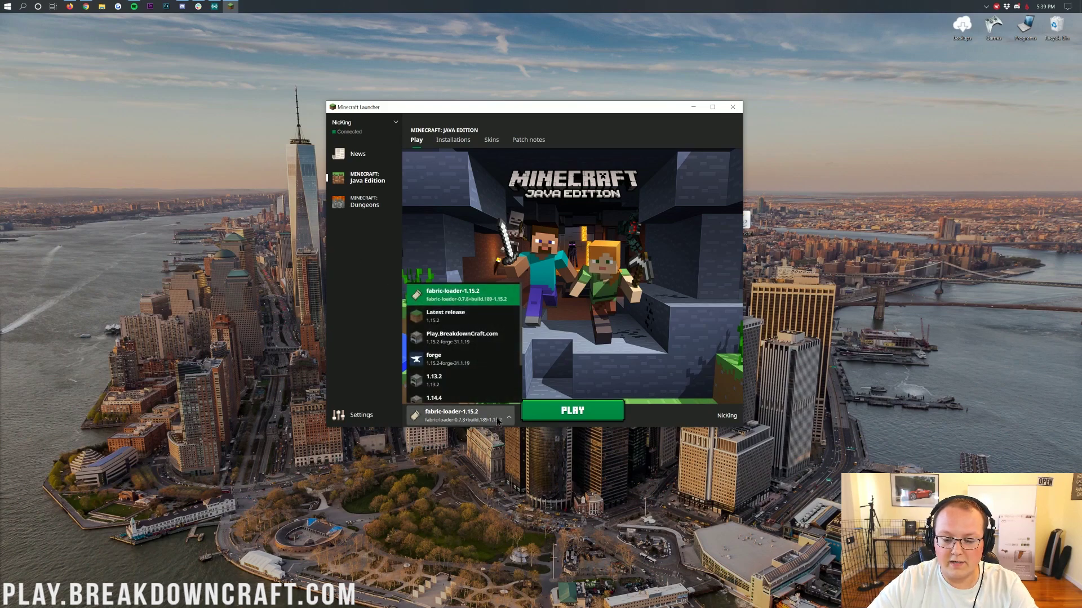
{"action": "left_click", "coordinate": [462, 316]}
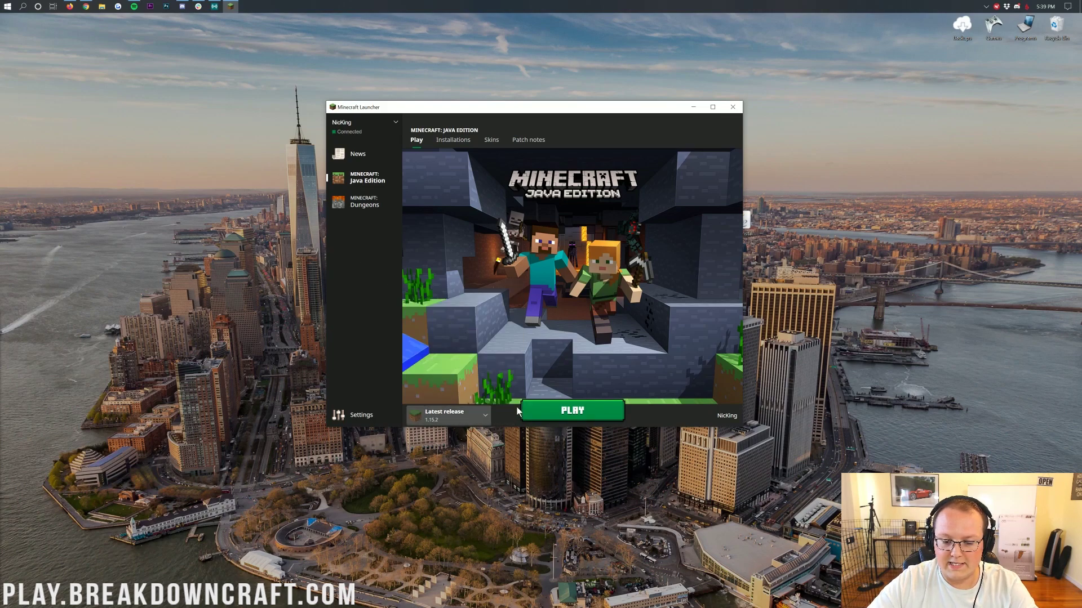
{"action": "left_click", "coordinate": [486, 418]}
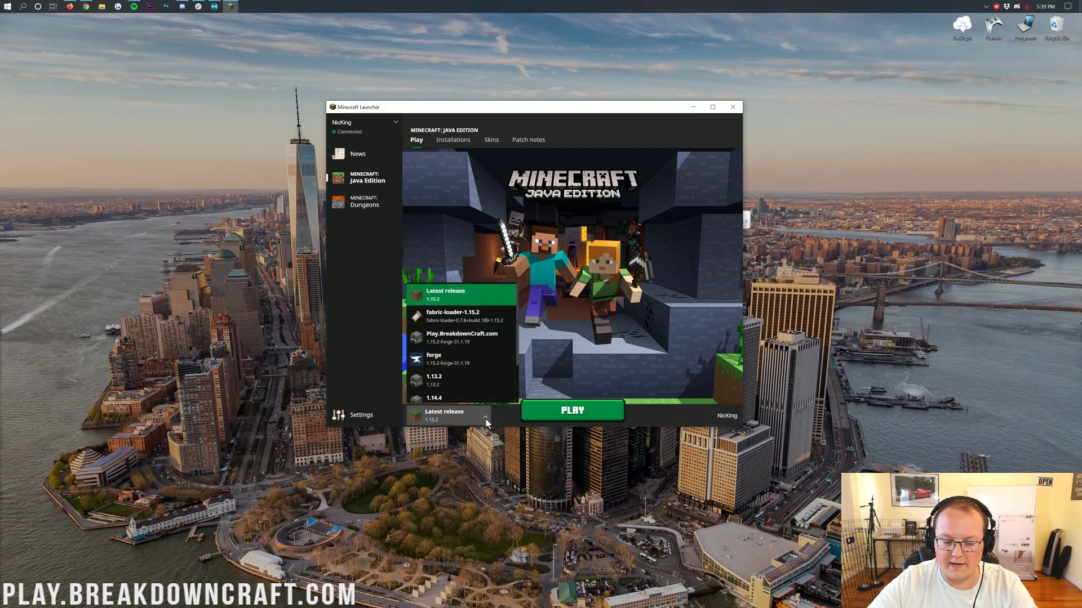
{"action": "left_click", "coordinate": [469, 316]}
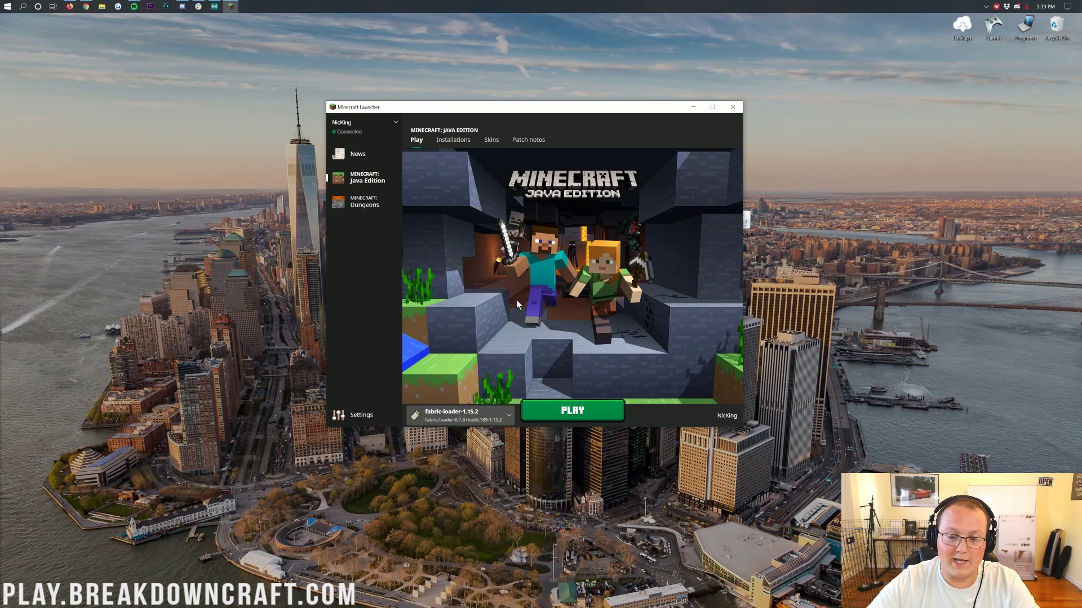
- Delete the Play.BreakdownCraft.com installation that uses 1.15.2-forge-31.1.19
{"action": "left_click", "coordinate": [450, 141]}
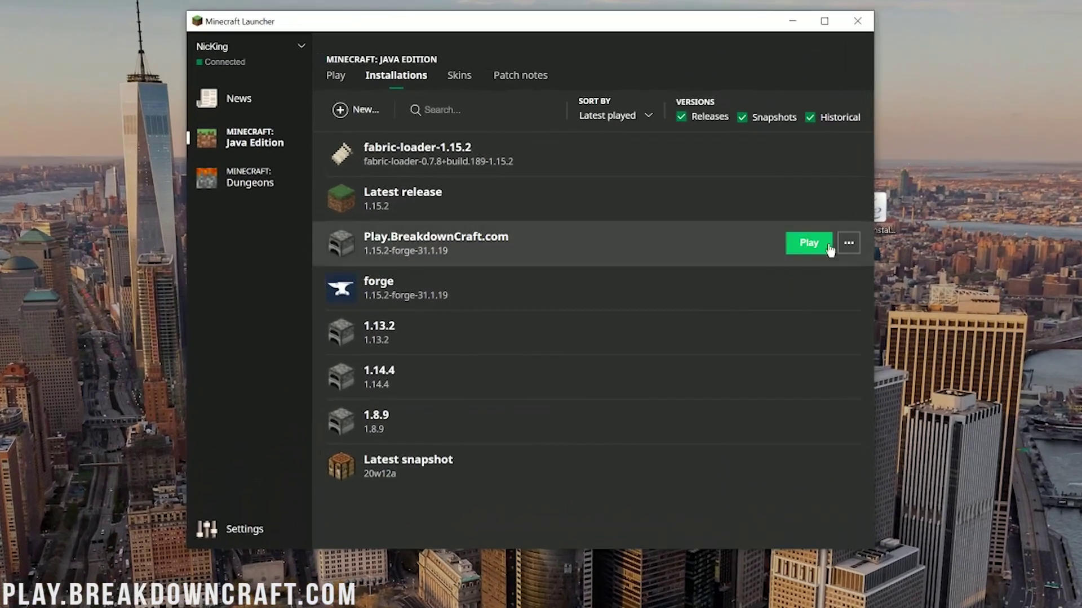
{"action": "left_click", "coordinate": [774, 243]}
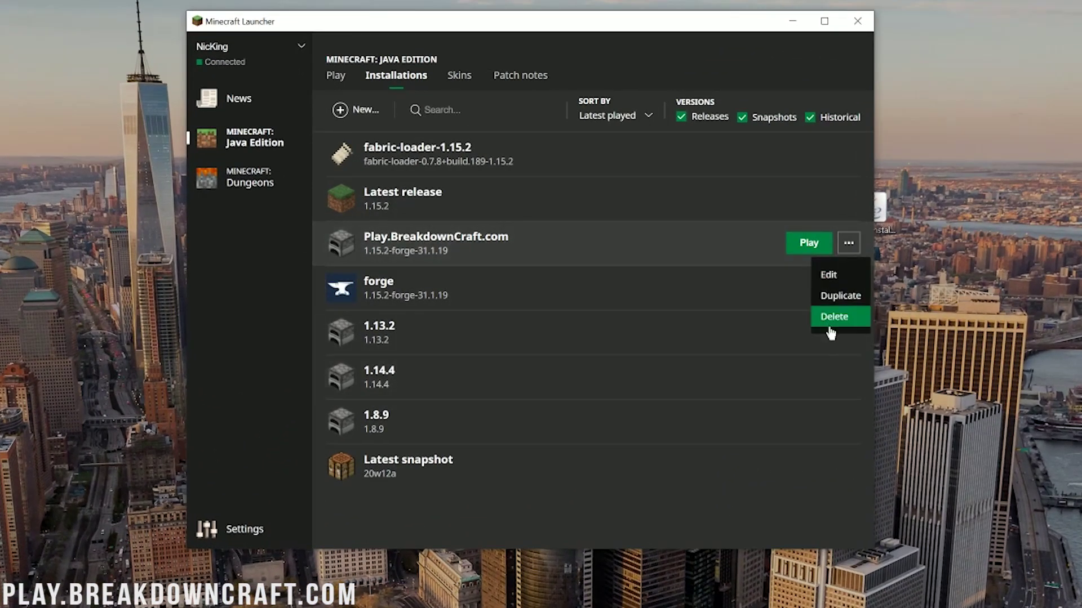
{"action": "left_click", "coordinate": [762, 299]}
{"action": "left_click", "coordinate": [560, 327]}
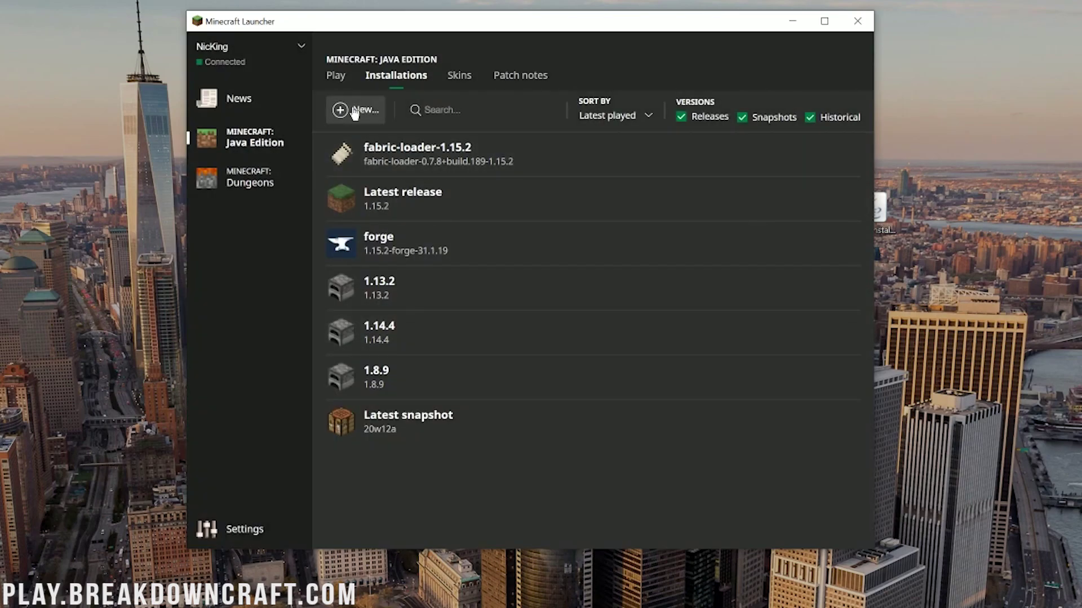
- Start a new launcher installation and name it Play.BreakdownCraft.com
{"action": "left_click", "coordinate": [354, 113]}
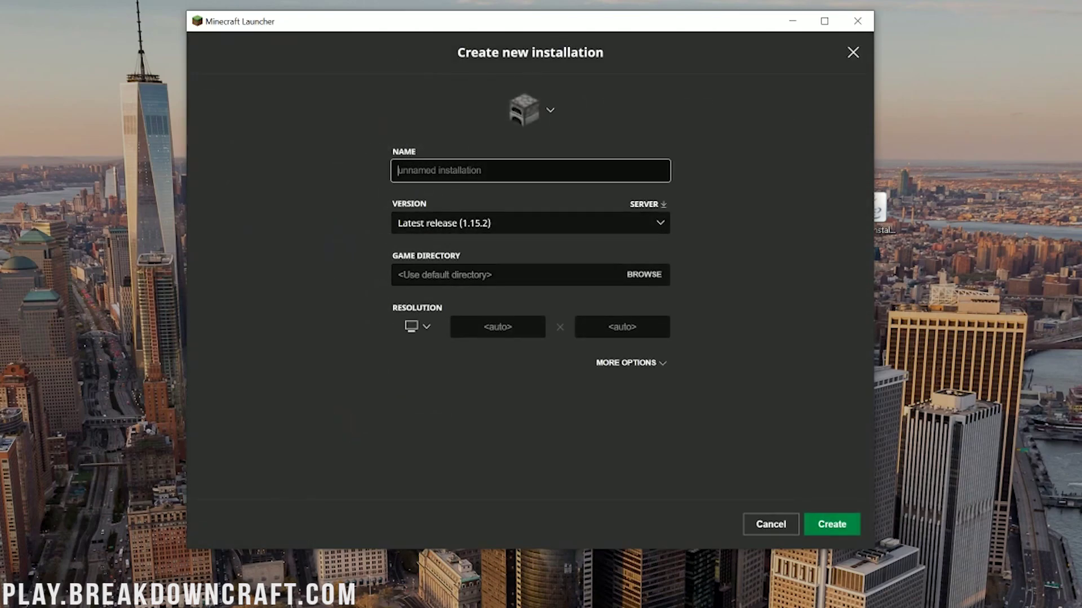
{"action": "type", "text": "Play.BreakdownCr"}
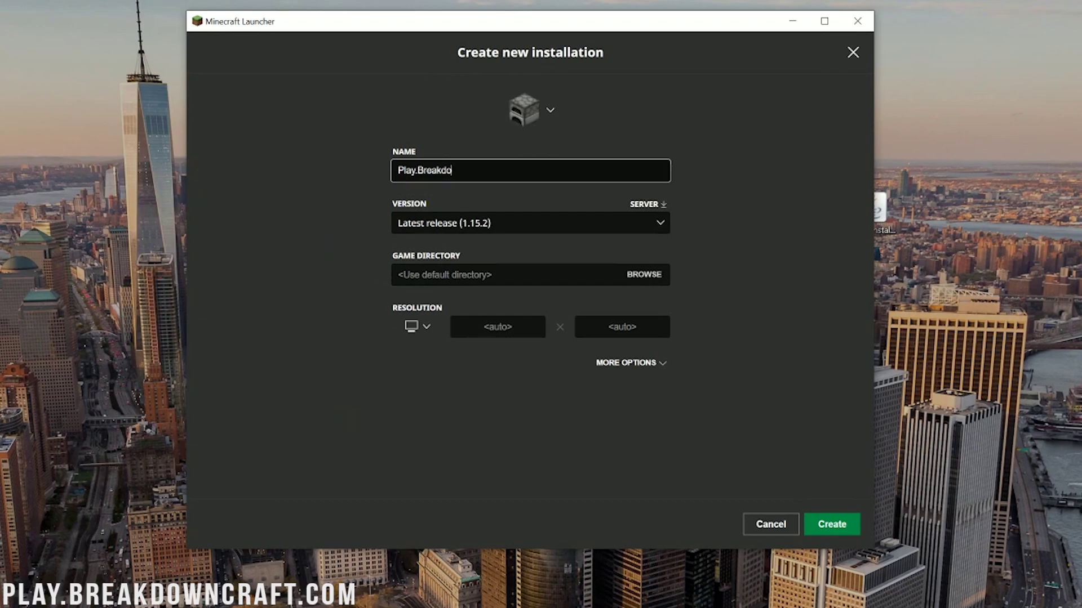
{"action": "type", "text": "aft.com"}
{"action": "key", "text": "ctrl+a"}
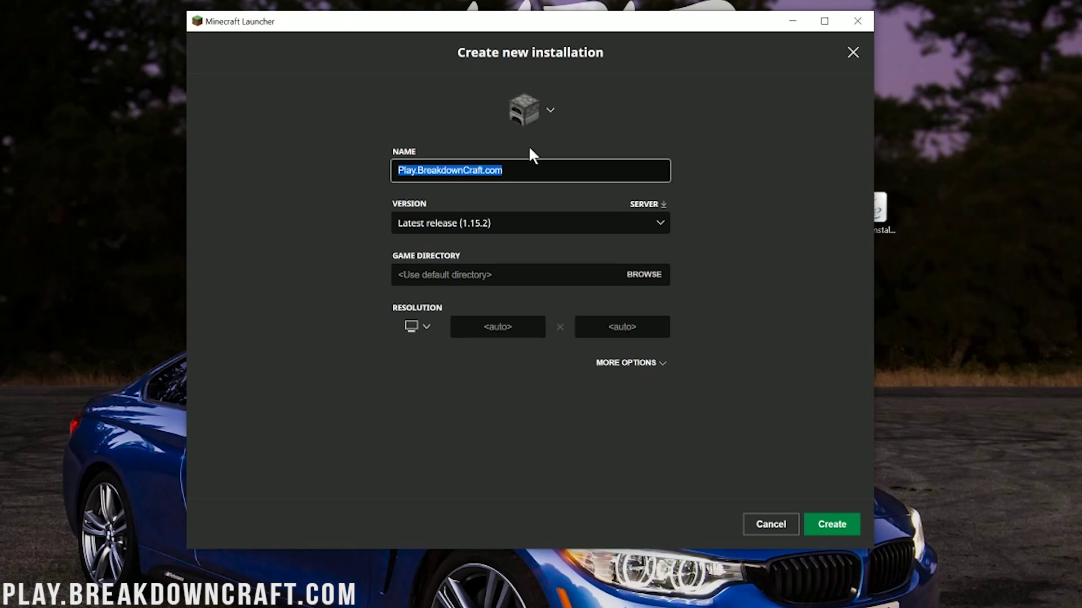
{"action": "left_click_drag", "start_coordinate": [521, 169], "coordinate": [267, 188]}
- Set the version to release fabric-loader-0.7.8+build.189-1.15.2 and the resolution to 1920 x 1080, and create the installation
{"action": "left_click", "coordinate": [501, 219]}
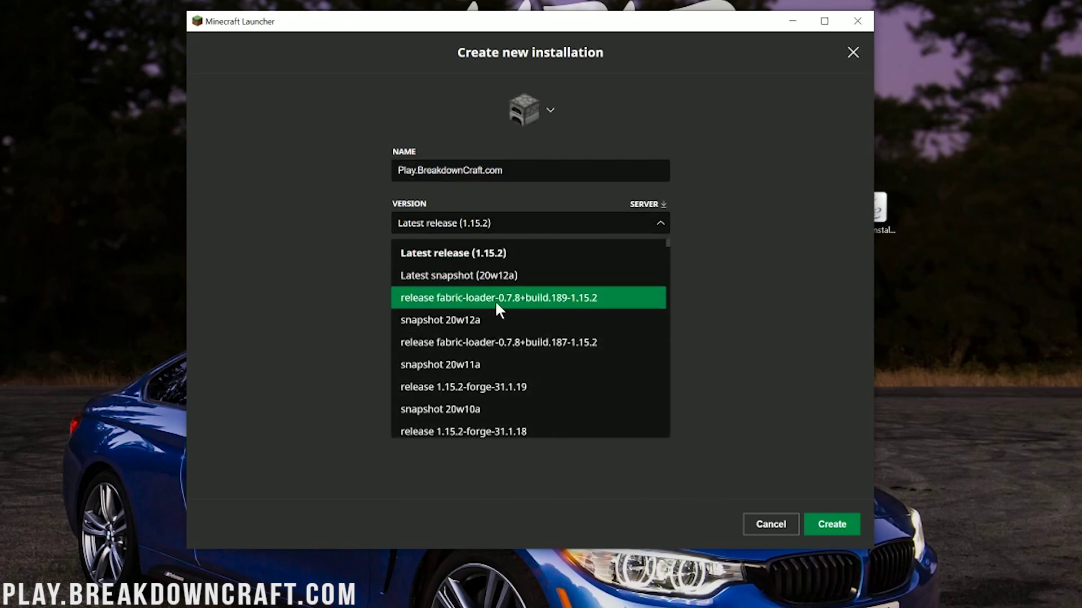
{"action": "left_click", "coordinate": [563, 297]}
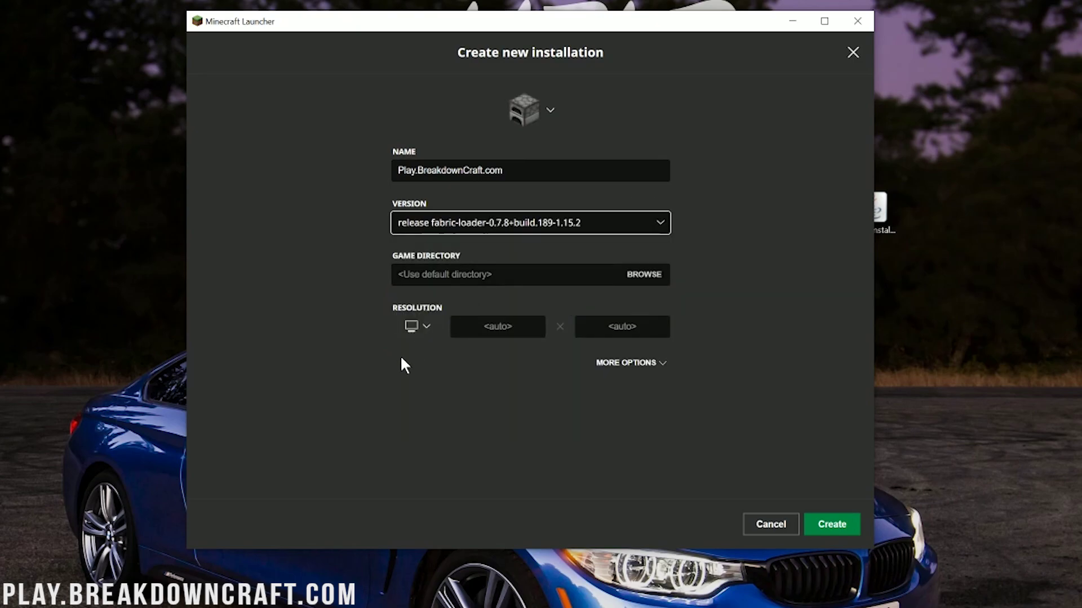
{"action": "left_click", "coordinate": [410, 329]}
{"action": "left_click", "coordinate": [419, 275]}
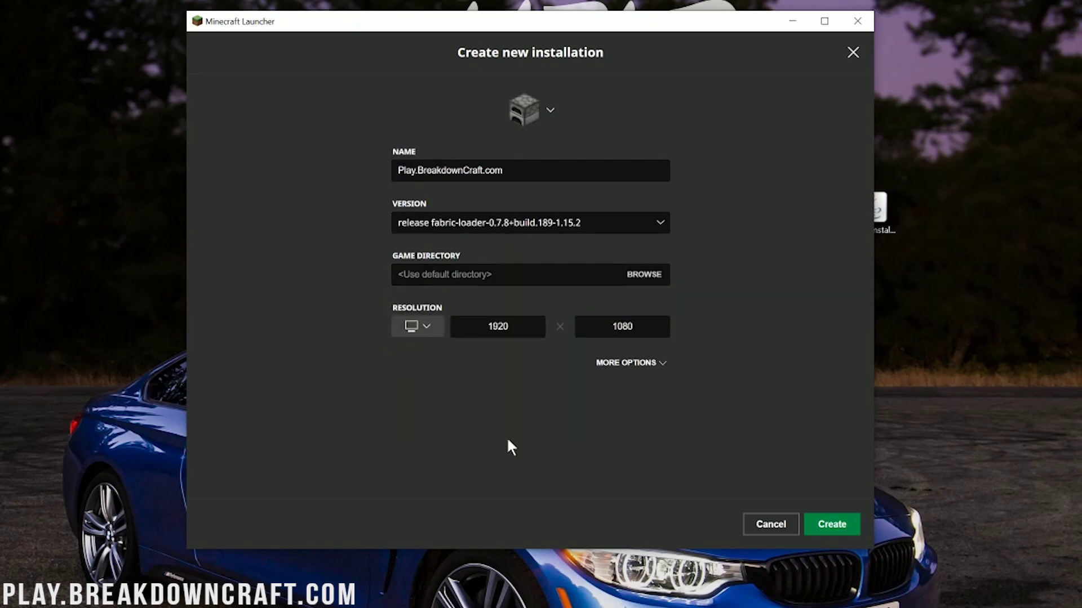
{"action": "left_click", "coordinate": [832, 525]}
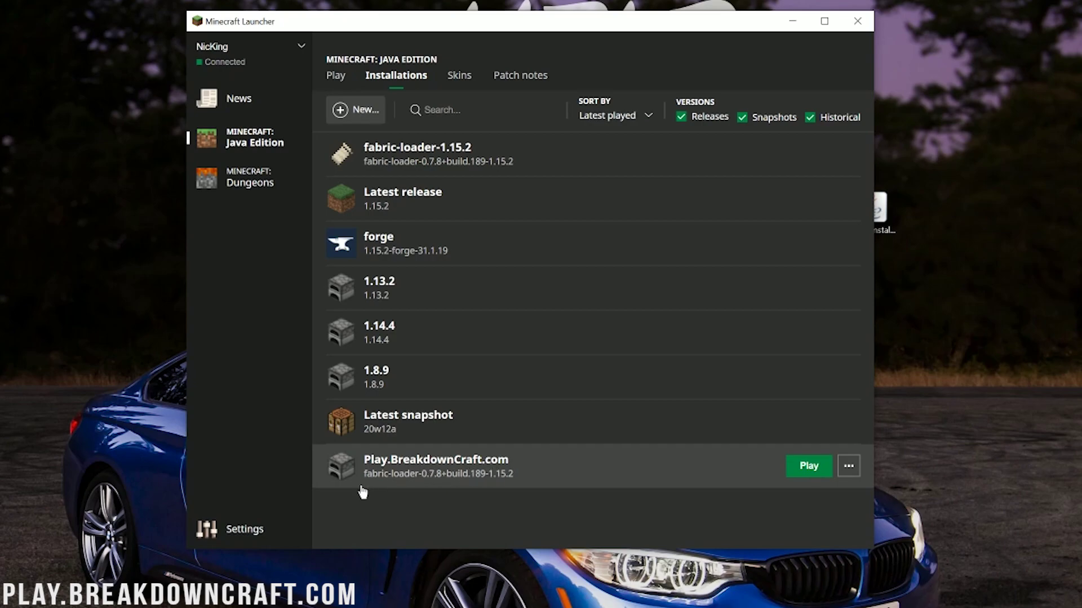
- Launch Minecraft from the Play.BreakdownCraft.com installation and open the existing singleplayer world
{"action": "left_click", "coordinate": [806, 471]}
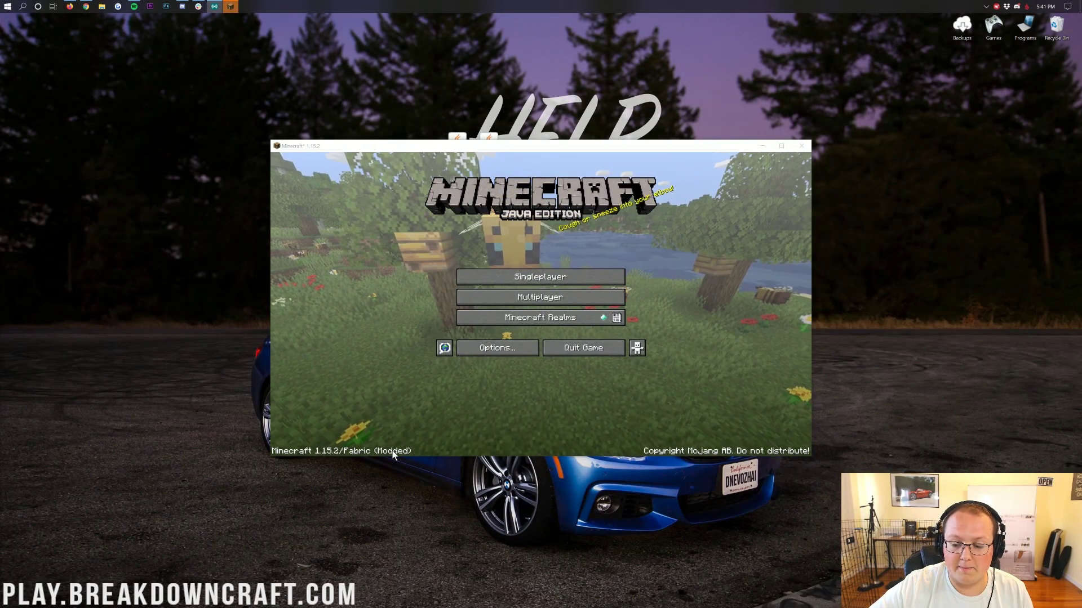
{"action": "left_click", "coordinate": [556, 282]}
{"action": "double_click", "coordinate": [509, 211]}
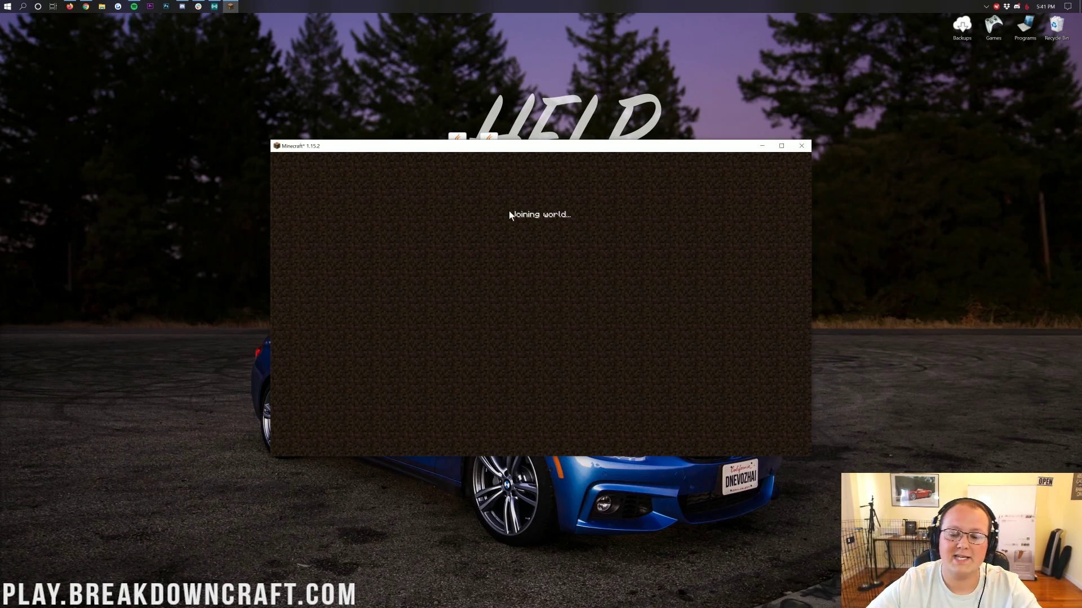
- Approach the zombie and set the world time to day with the command /time set day
{"action": "key", "text": "w"}
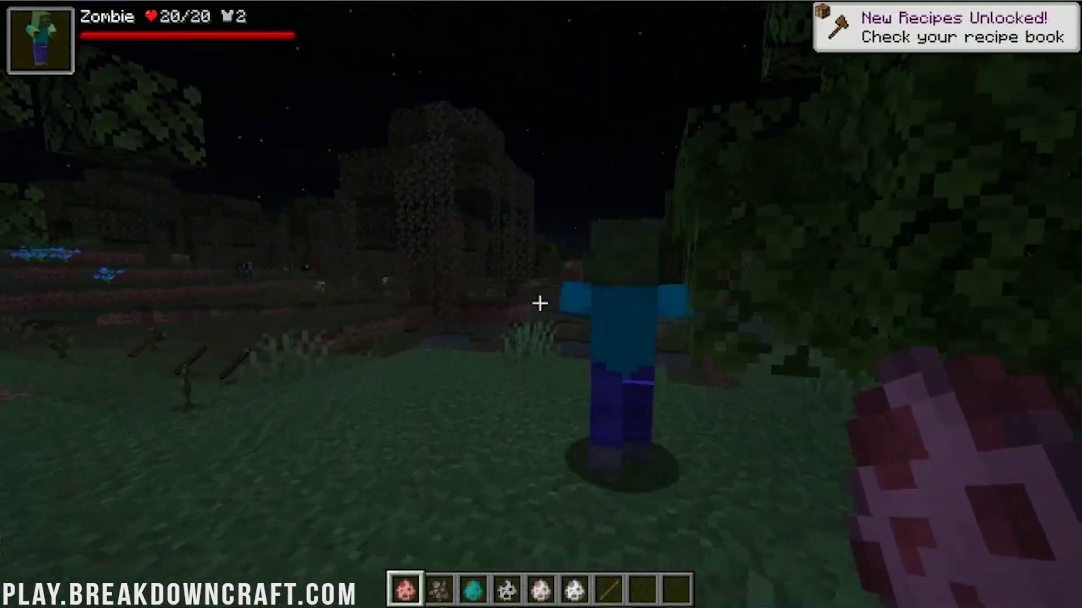
{"action": "key", "text": "slash"}
{"action": "type", "text": "time set day"}
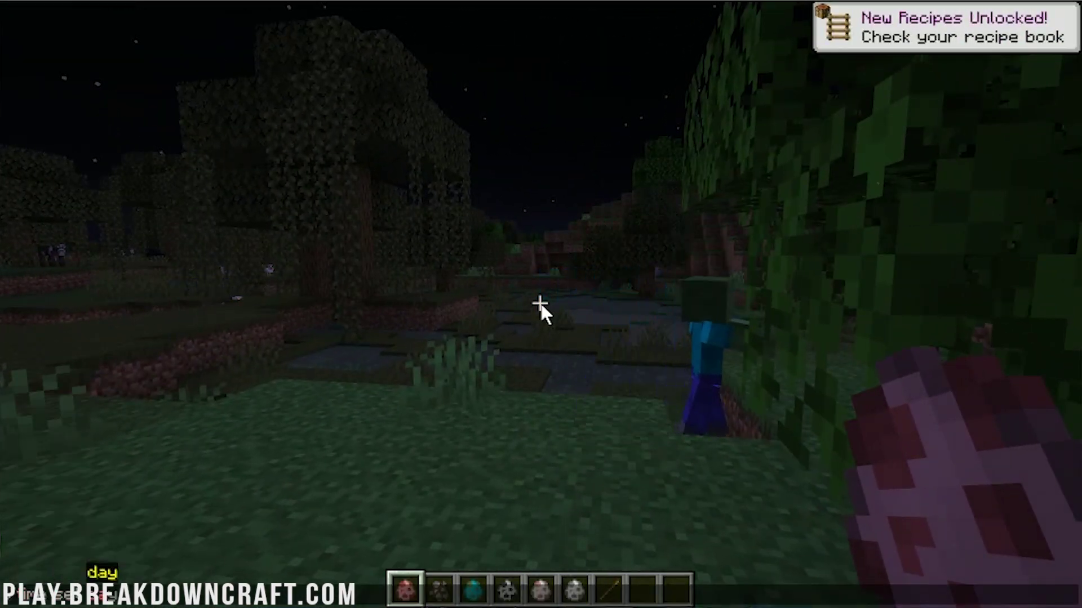
{"action": "key", "text": "Return"}
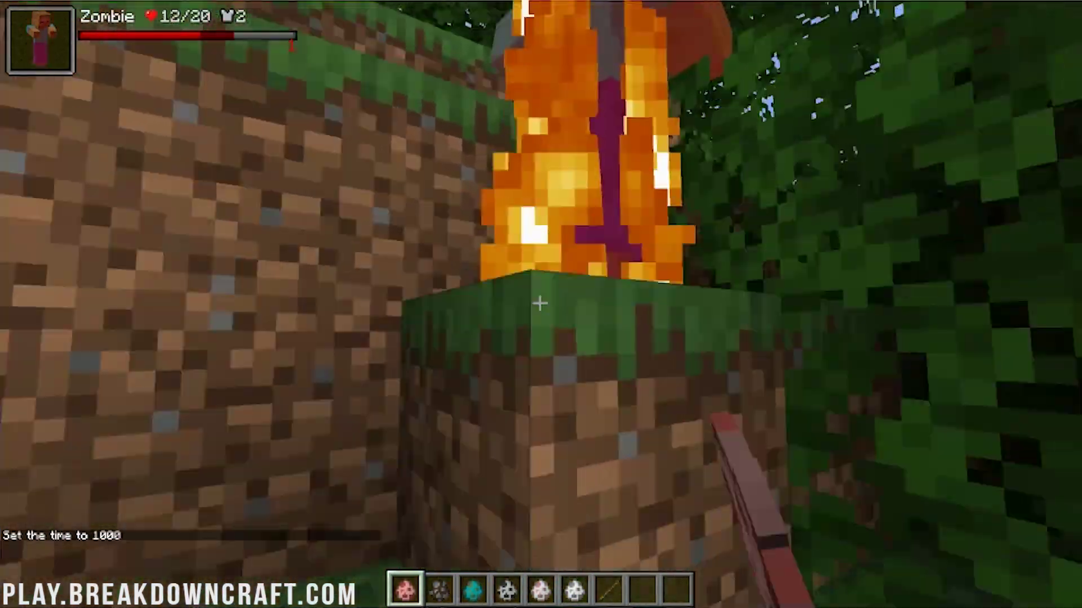
- Attack the burning zombie and a nearby pig to check their health bars and damage numbers
{"action": "left_click", "coordinate": [541, 304]}
{"action": "left_click", "coordinate": [541, 304]}
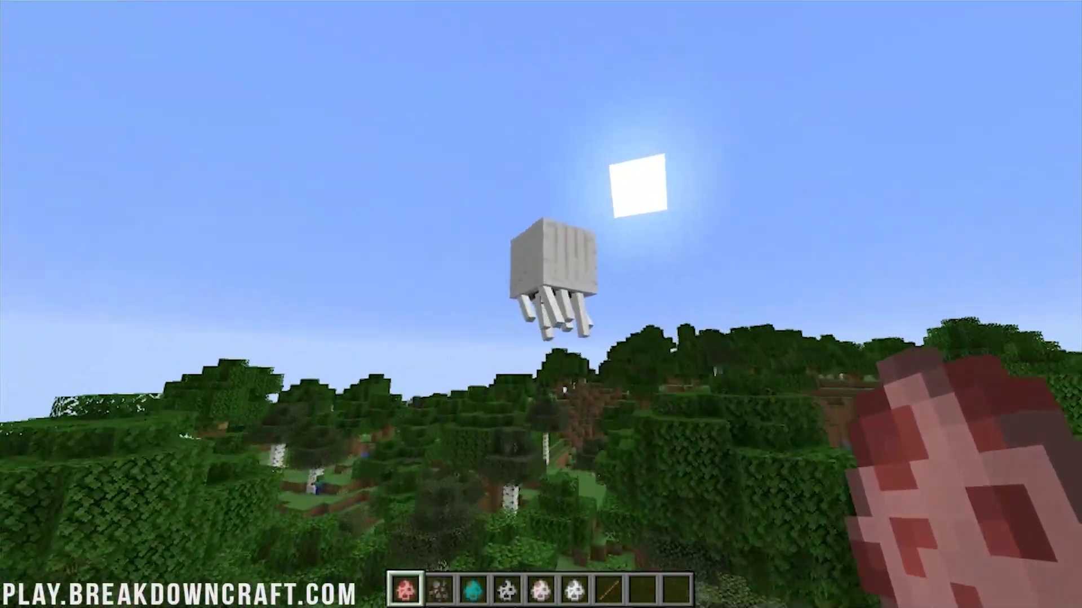
{"action": "left_click", "coordinate": [540, 304]}
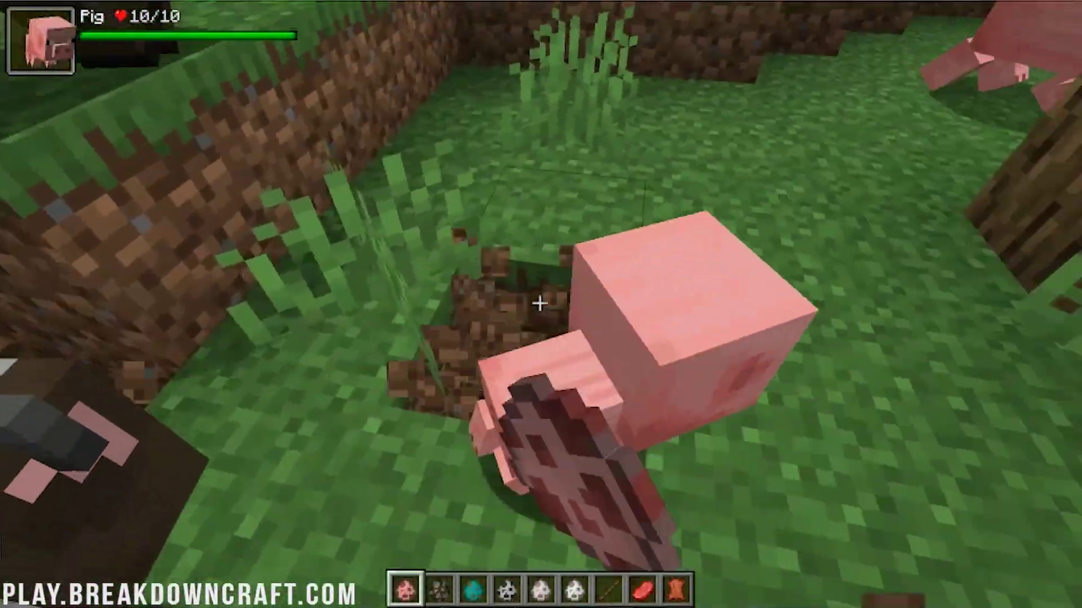
{"action": "key", "text": "w"}
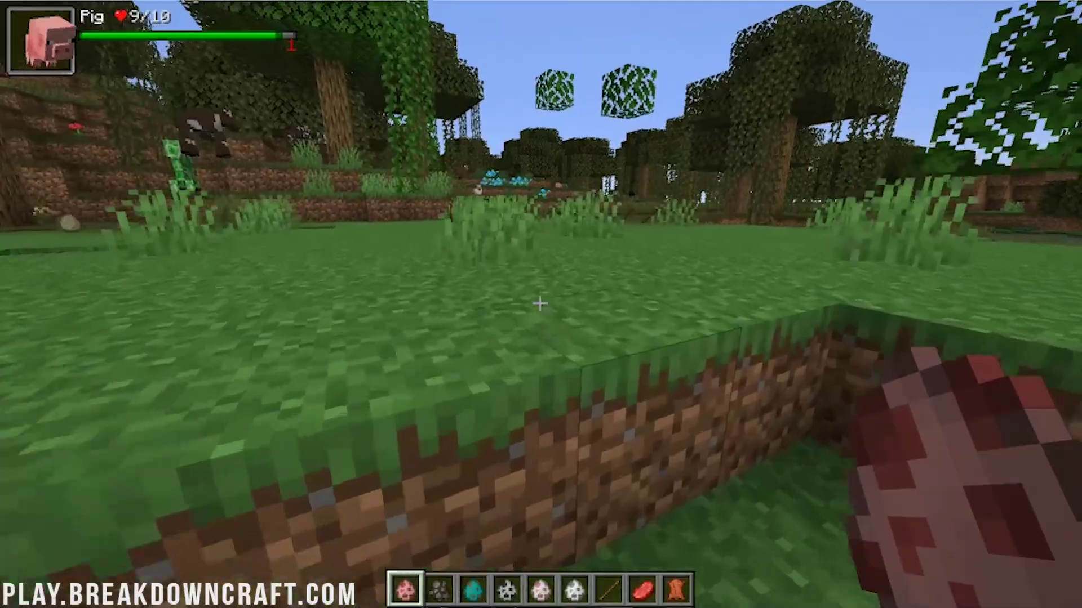
- Attack the creeper, and strike a pig with the stick, to check the damage indicators on both mobs
{"action": "key", "text": "w"}
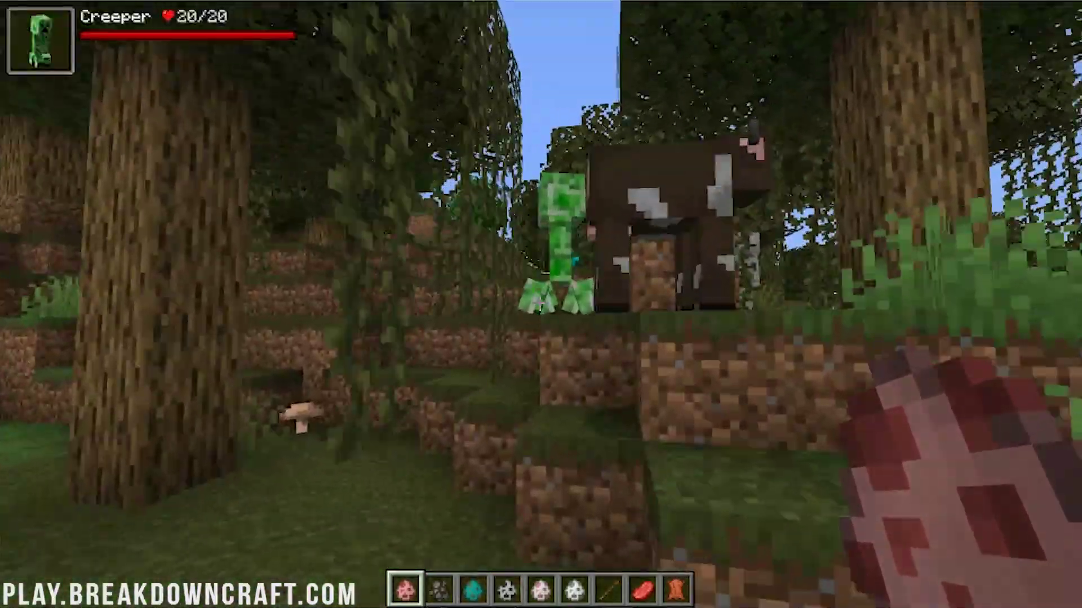
{"action": "left_click", "coordinate": [539, 303]}
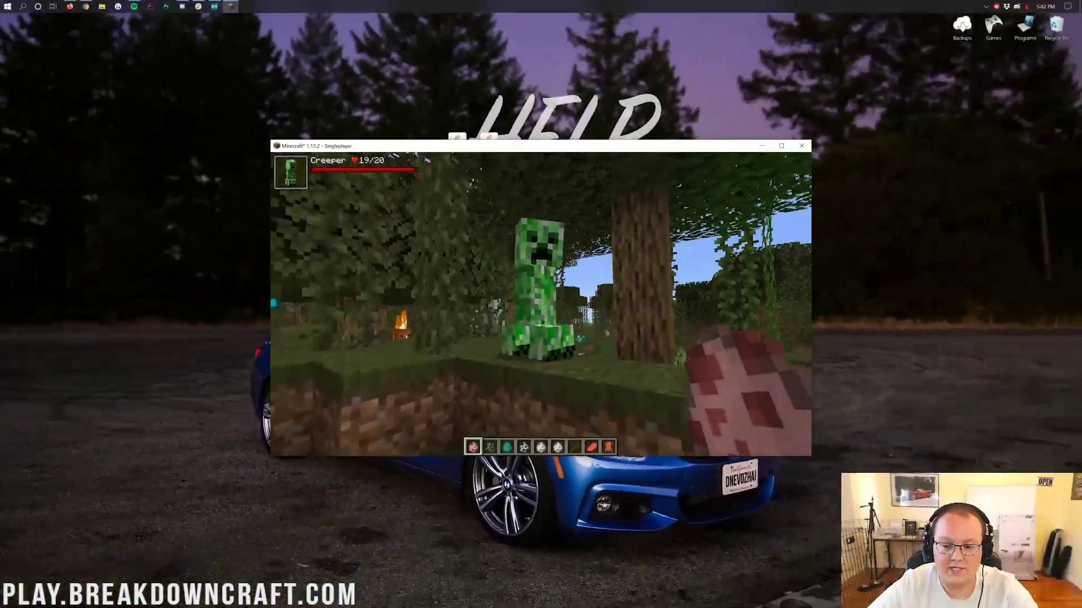
{"action": "left_click", "coordinate": [540, 303]}
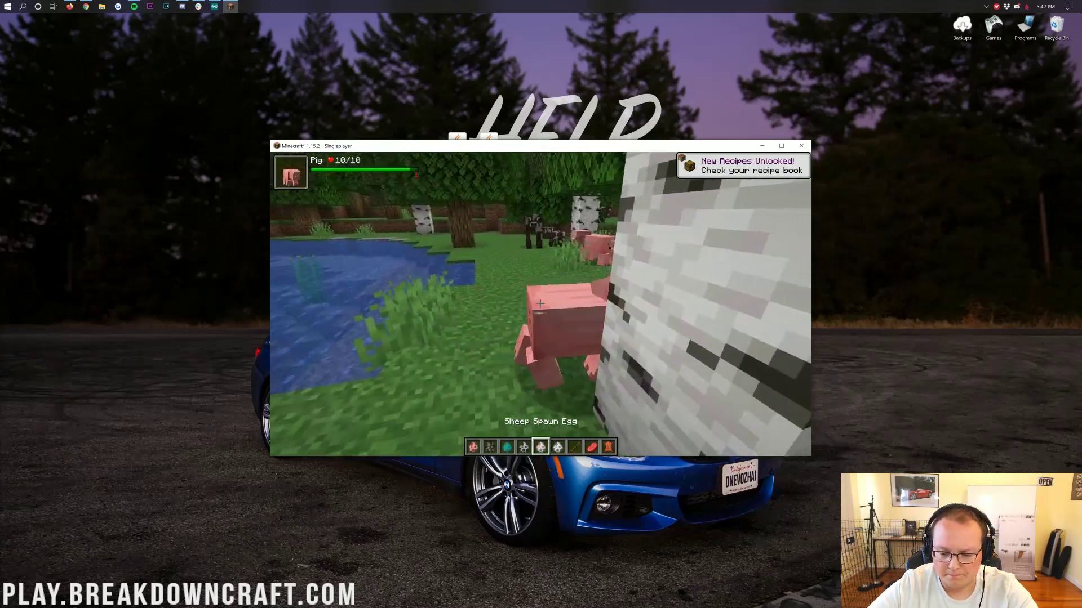
{"action": "key", "text": "7"}
{"action": "left_click", "coordinate": [540, 303]}
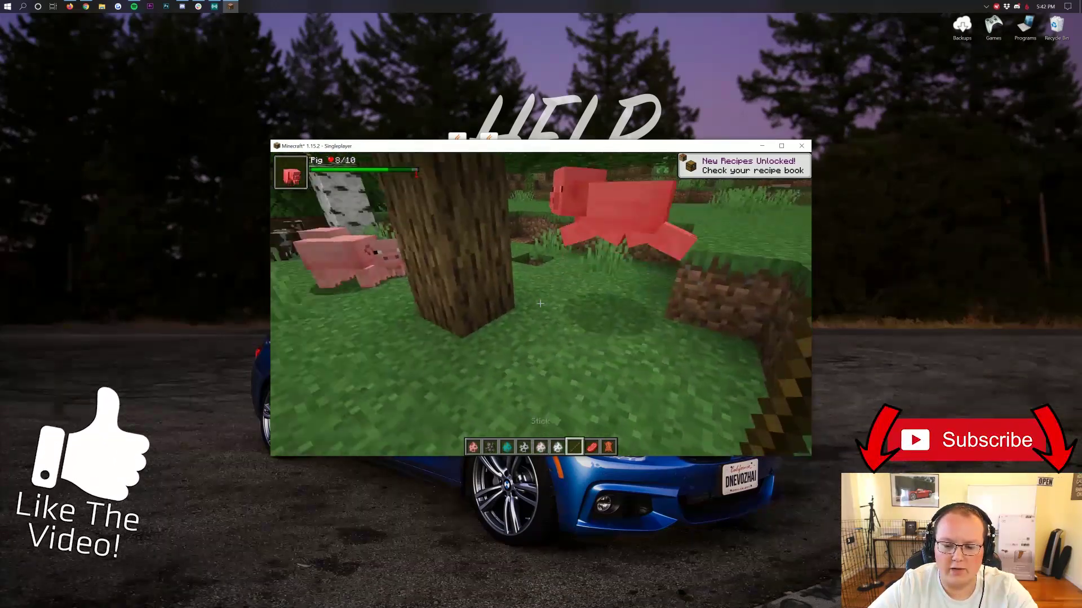